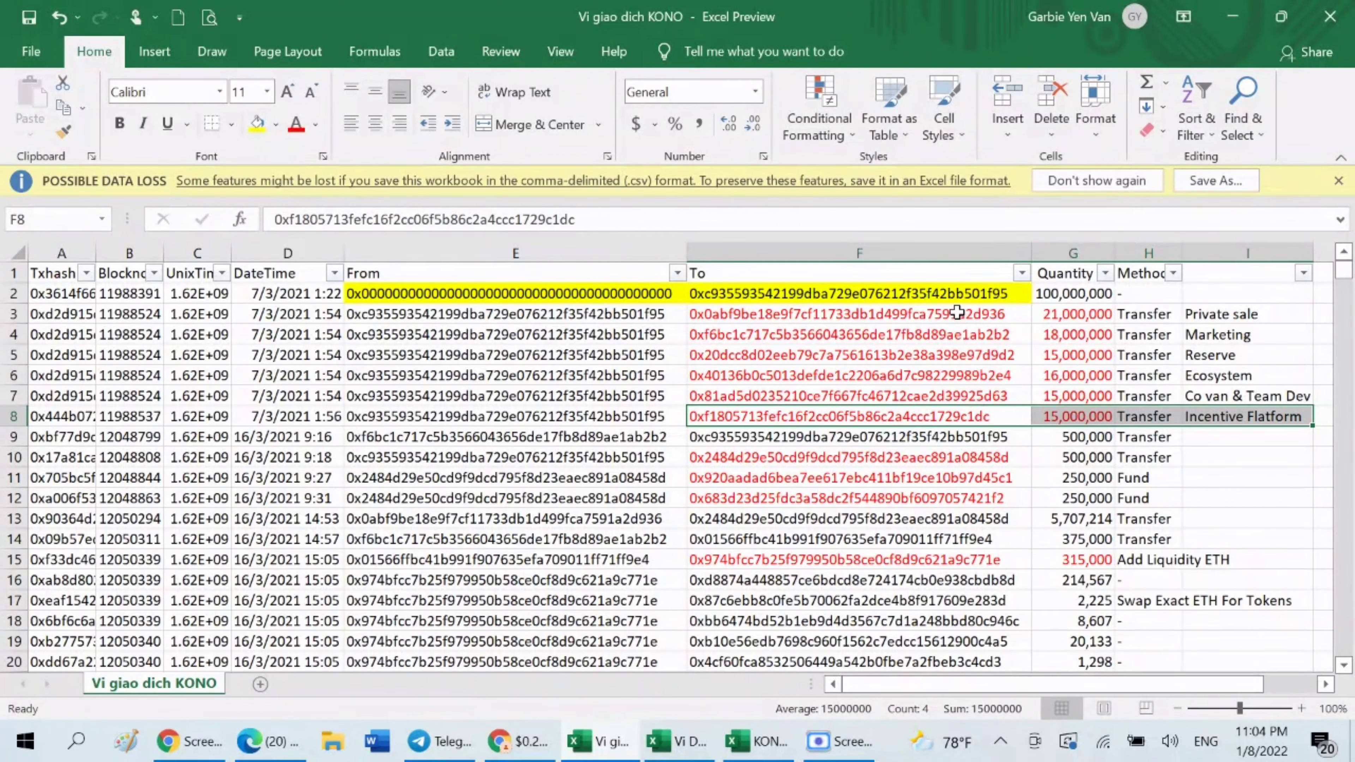
Step: Select the Add Liquidity ETH transfer and the Marketing wallet row to read their sums
scroll(1054, 416, "down", 2)
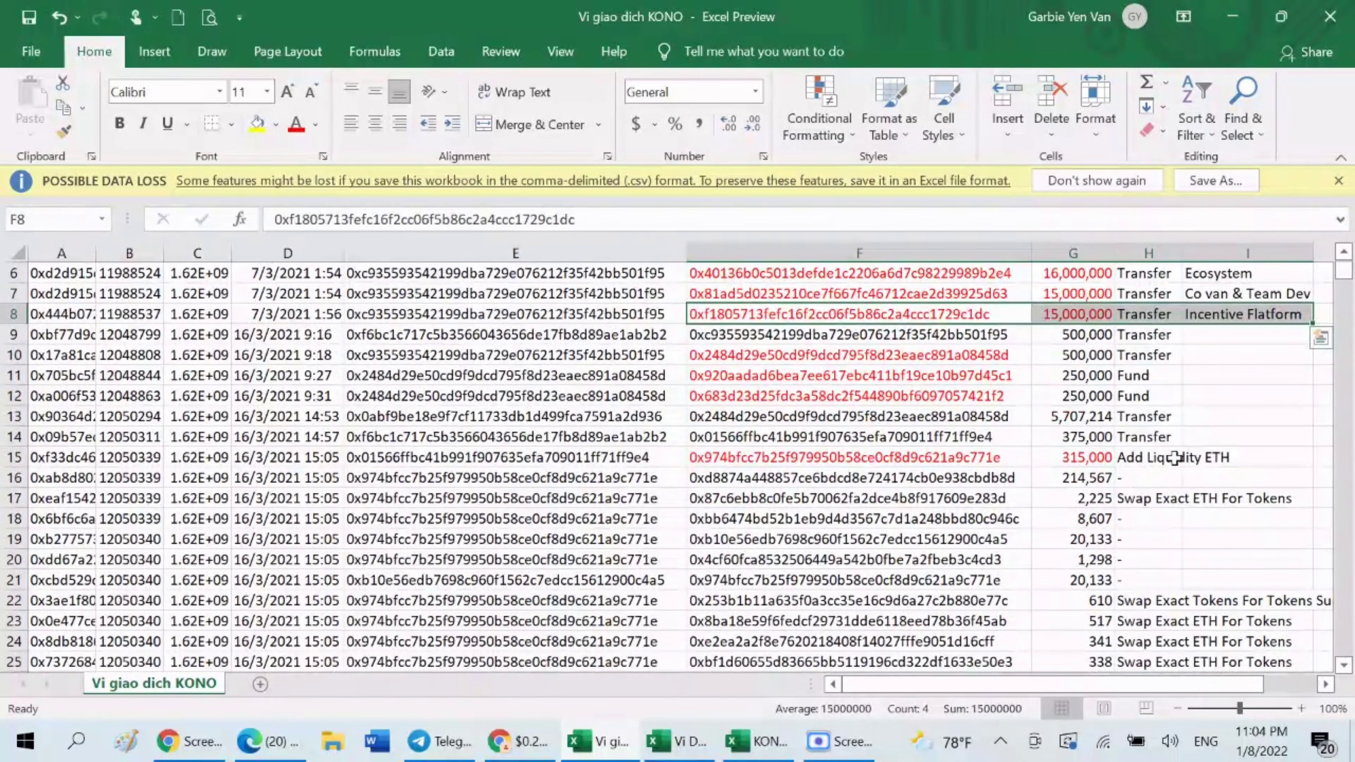
left_click_drag(1173, 457, 972, 457)
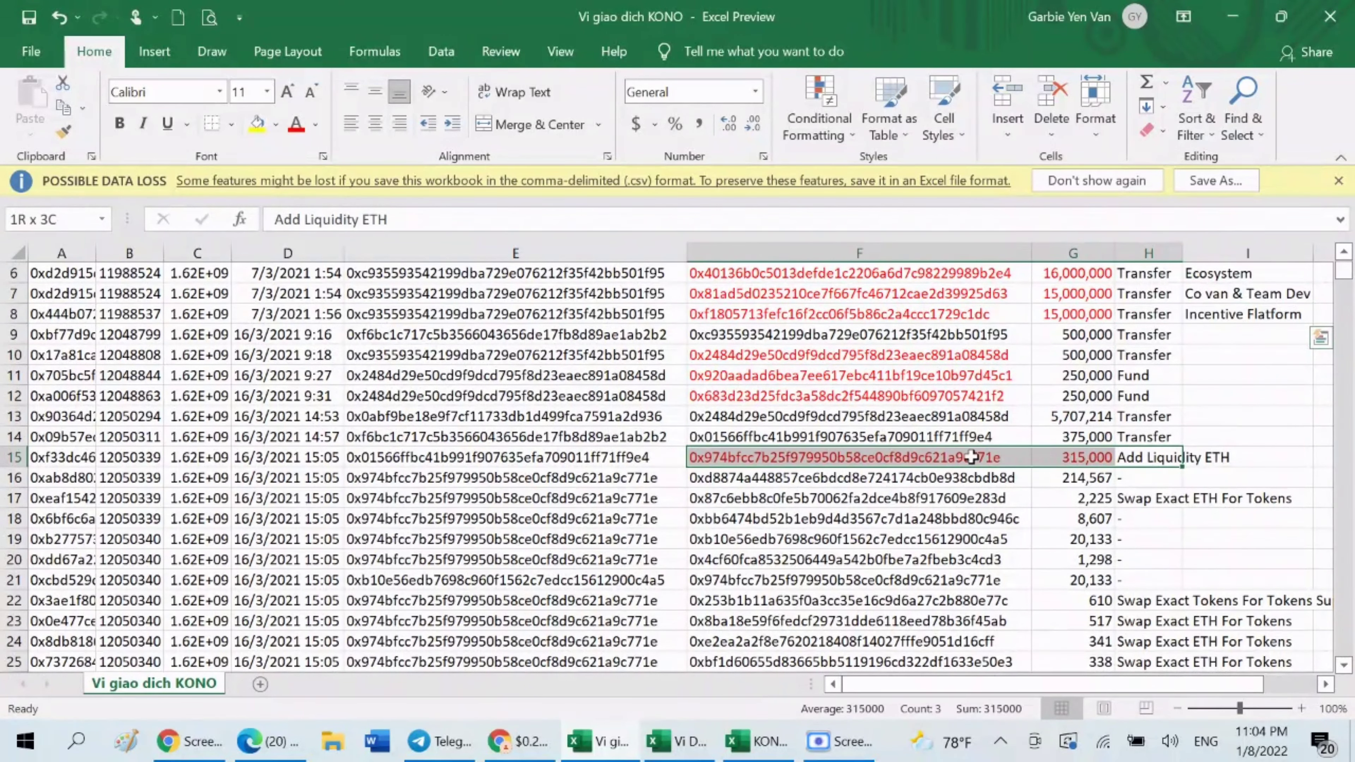
scroll(1073, 400, "up", 2)
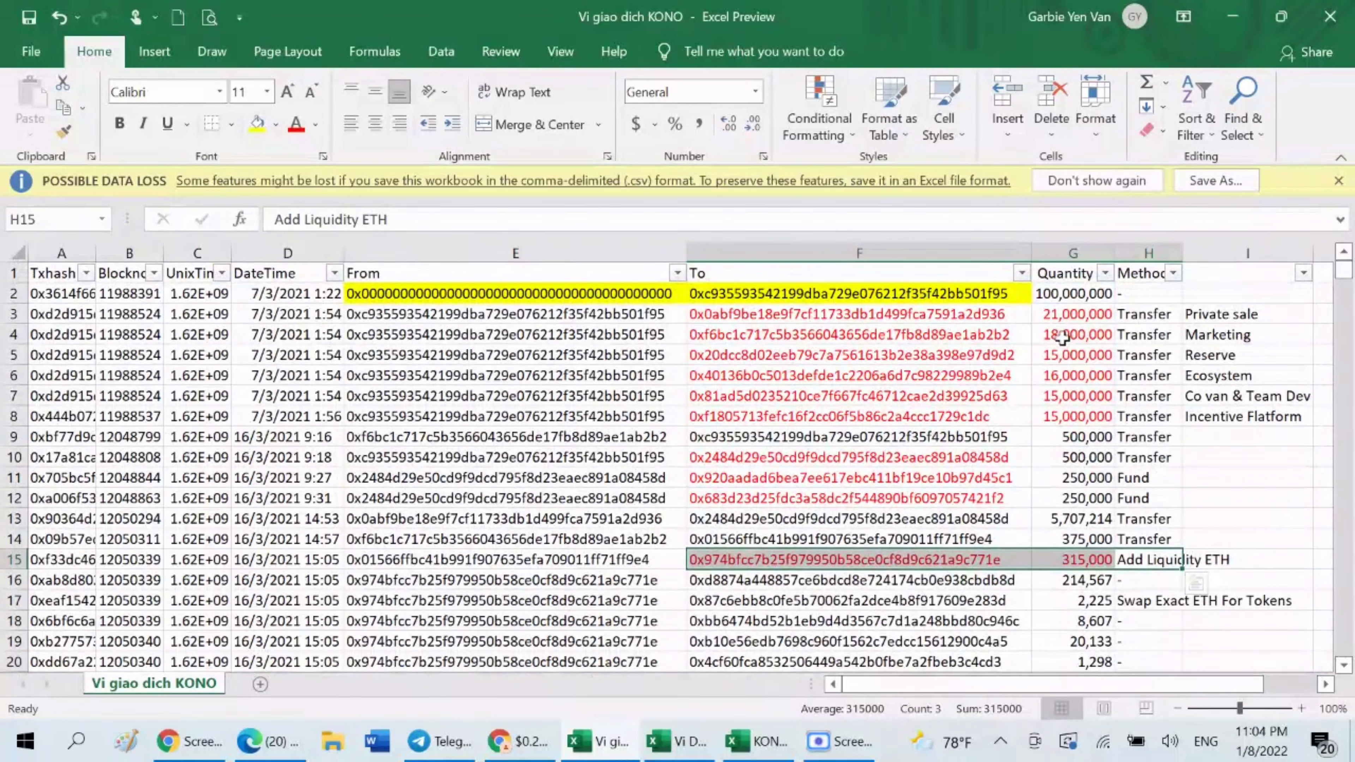
left_click_drag(1008, 335, 1044, 335)
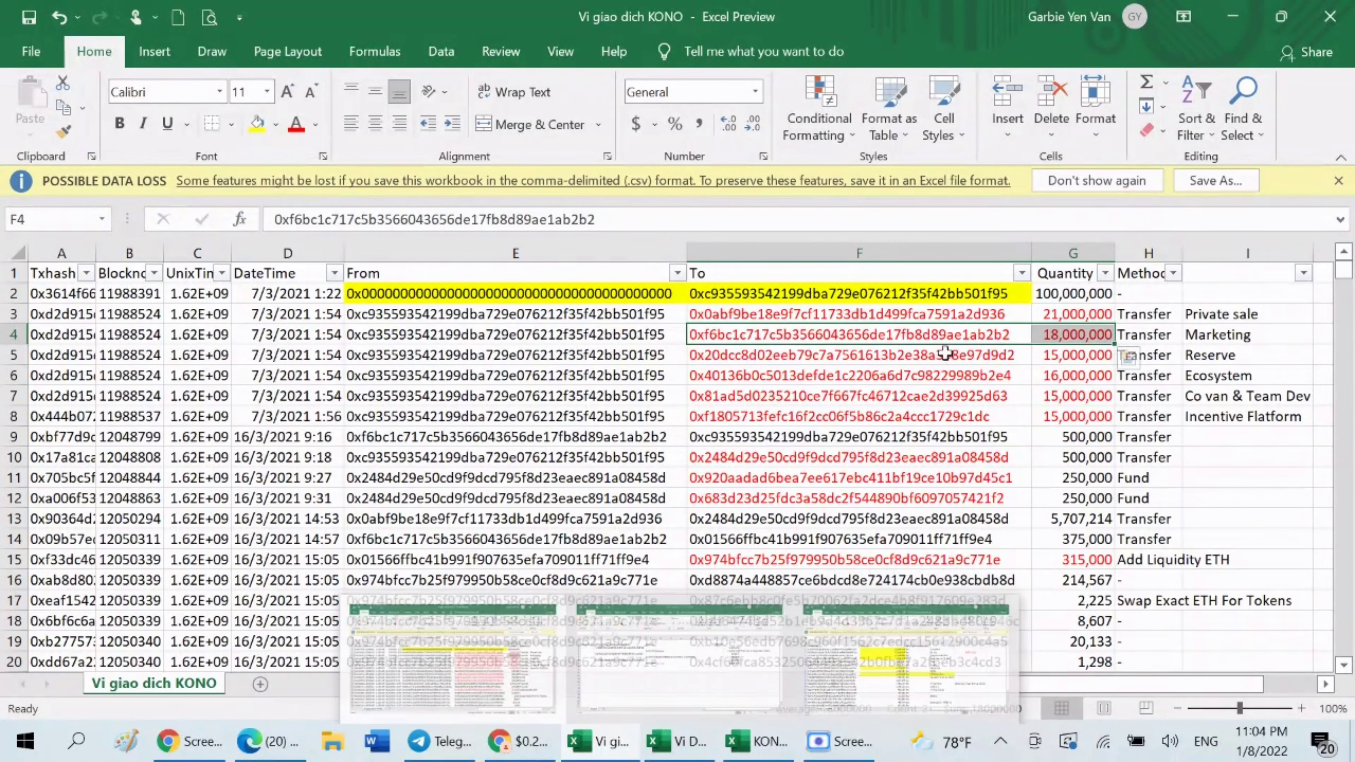
Step: Copy the Private sale wallet address from F3
key("Up")
key("ctrl+c")
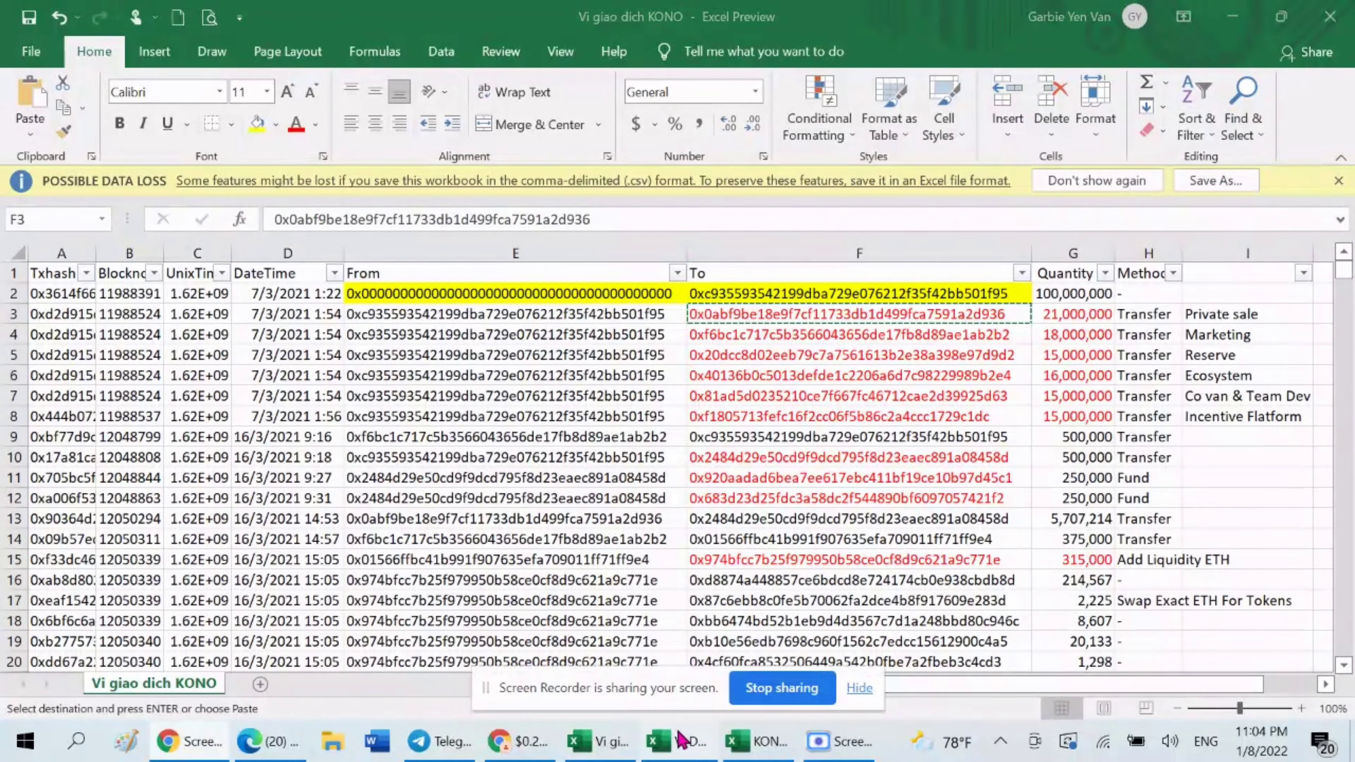
left_click(858, 688)
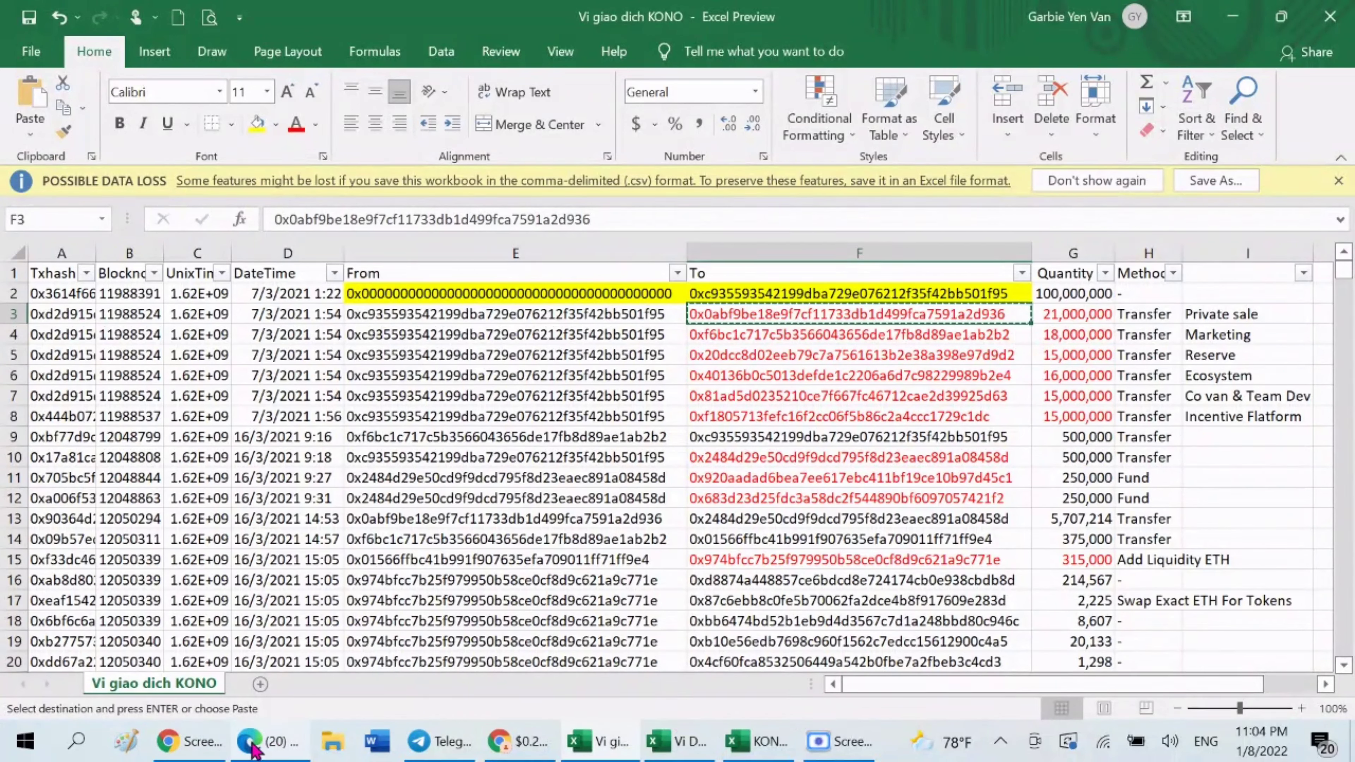
Step: Search Etherscan for the copied Private sale address and show its Konomi (KONO) transfers
left_click(518, 741)
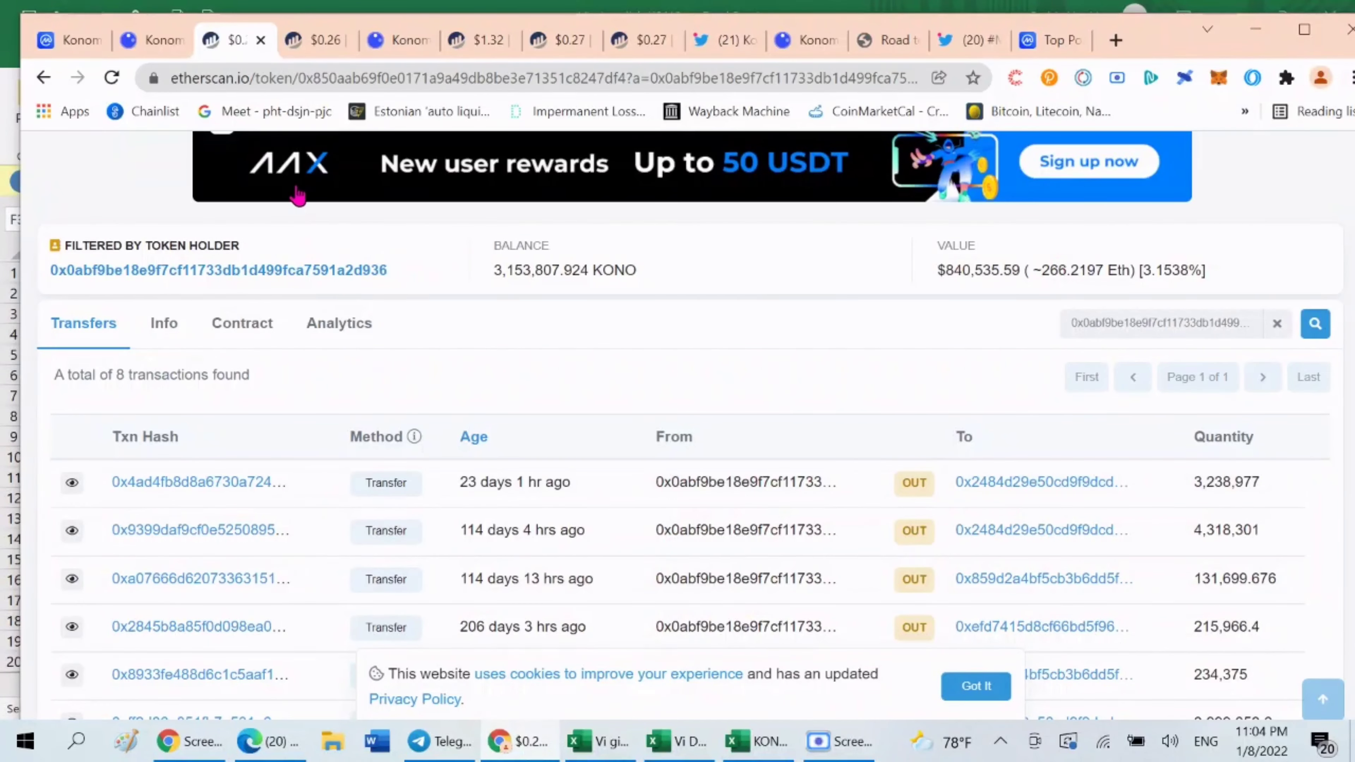
scroll(417, 231, "up", 10)
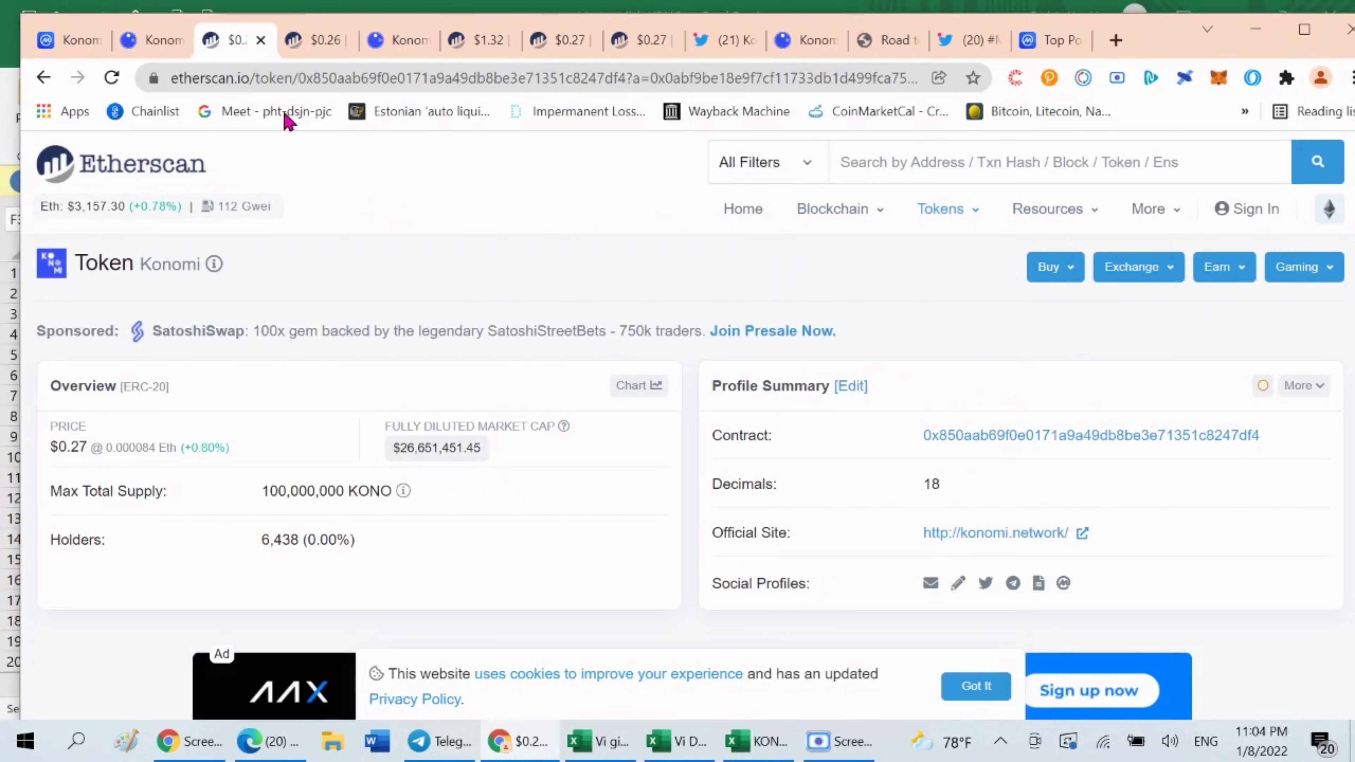
left_click(1008, 162)
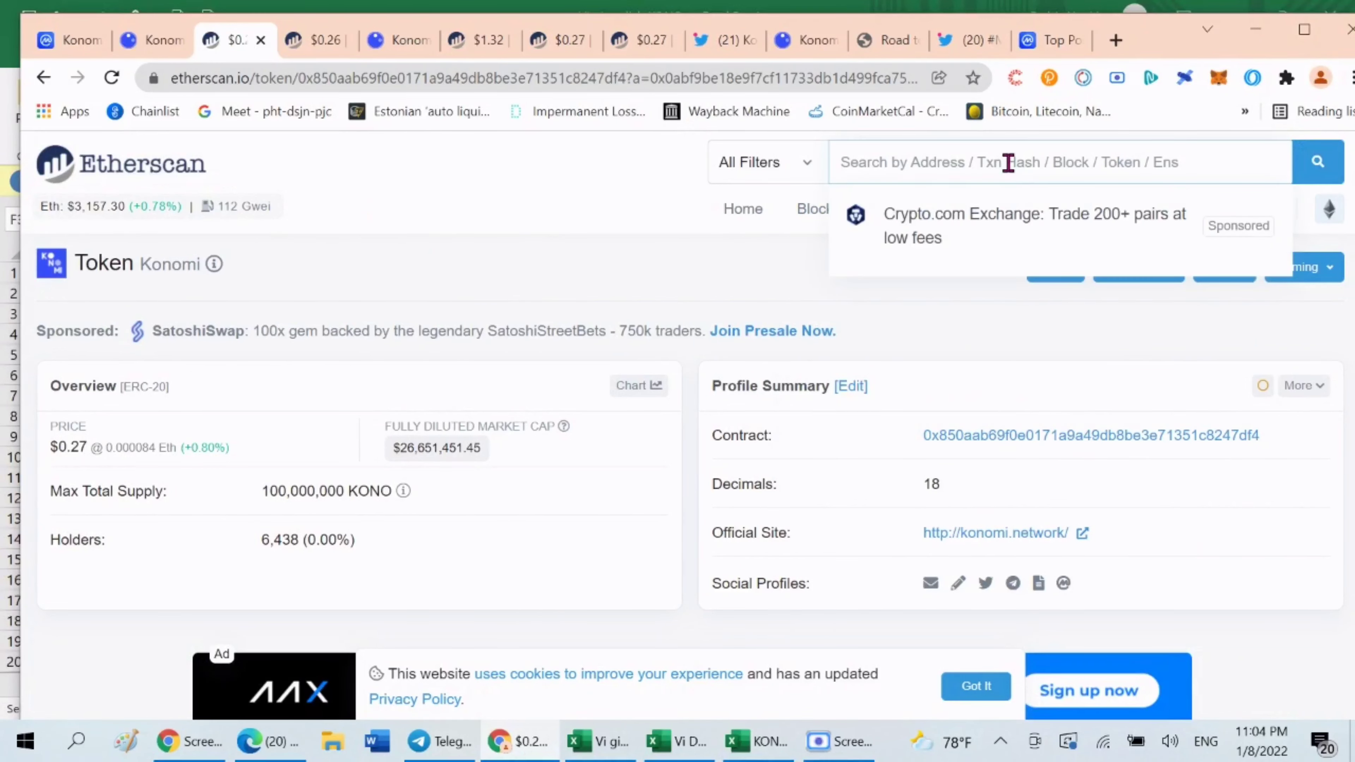
key("ctrl+v")
key("Return")
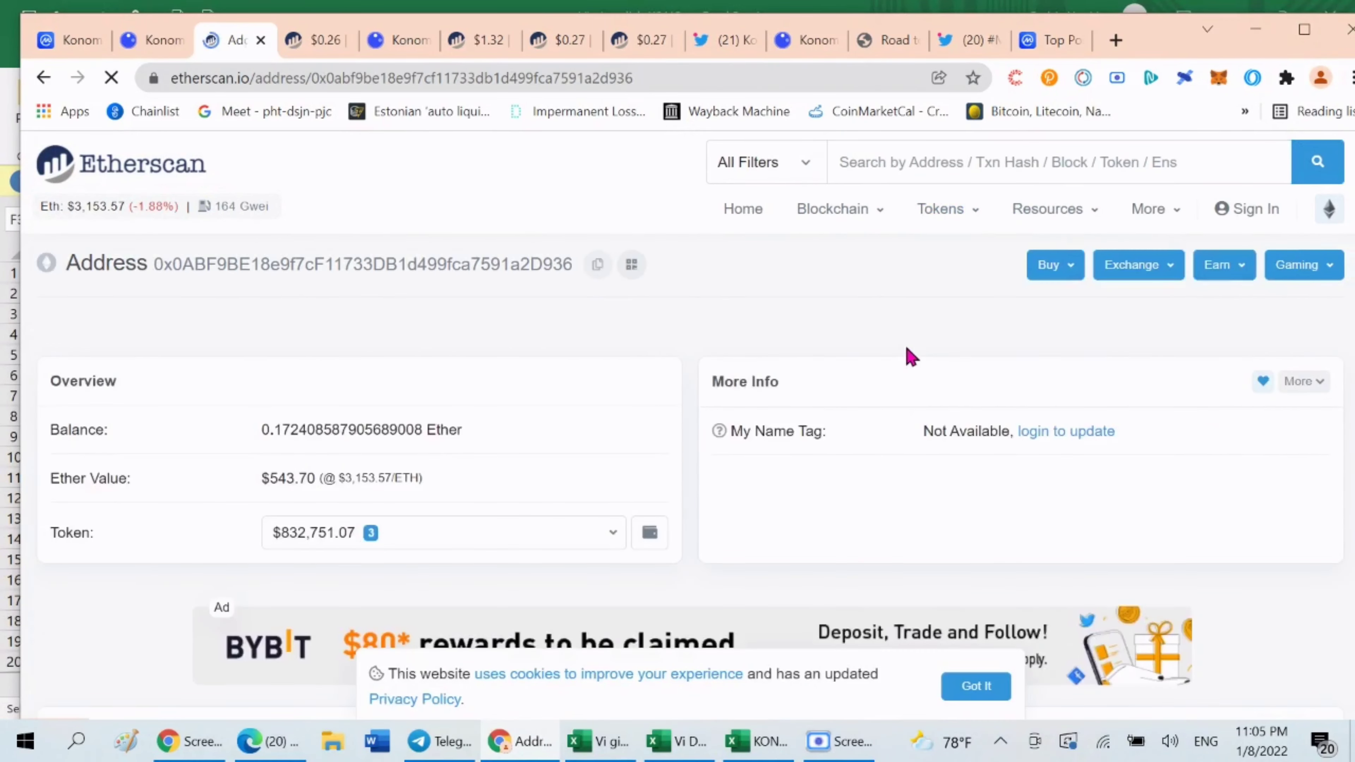
scroll(503, 355, "down", 3)
left_click(480, 368)
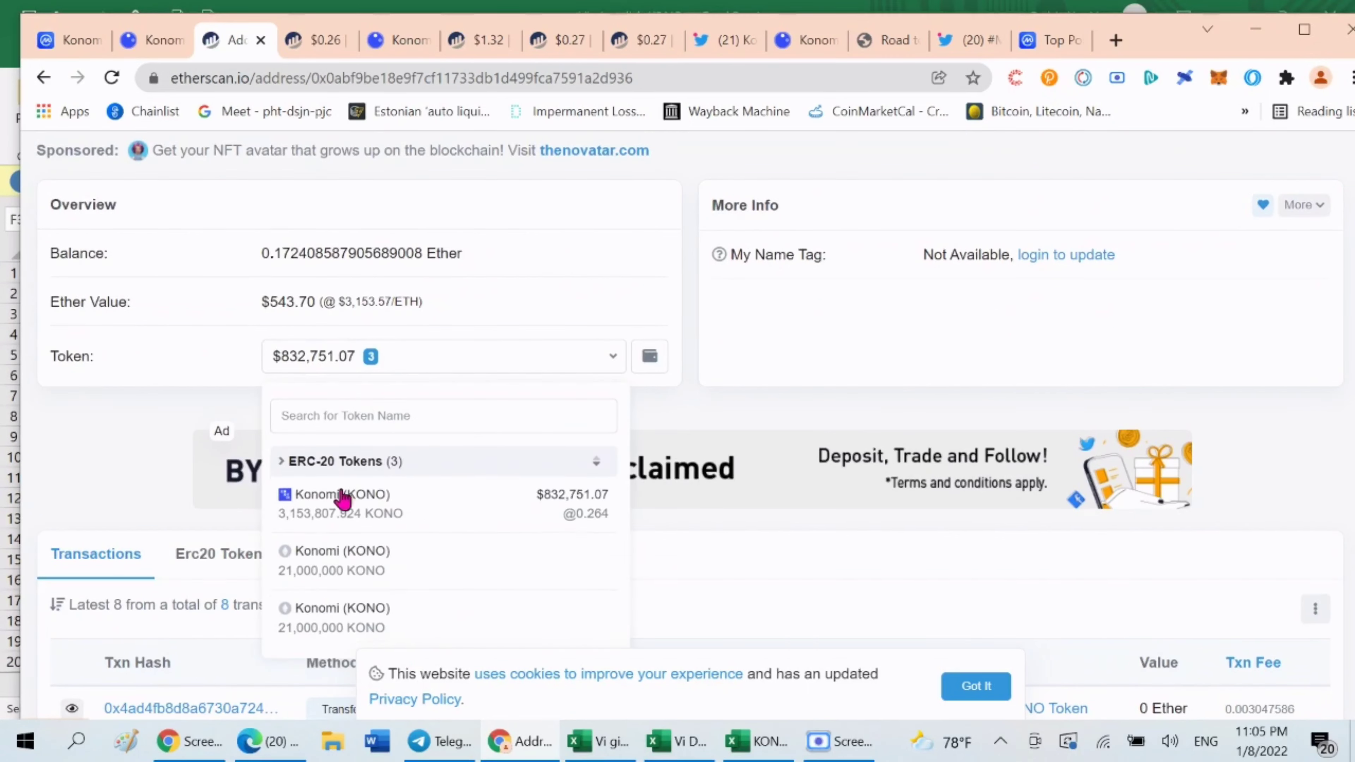
left_click(349, 495)
scroll(953, 388, "down", 10)
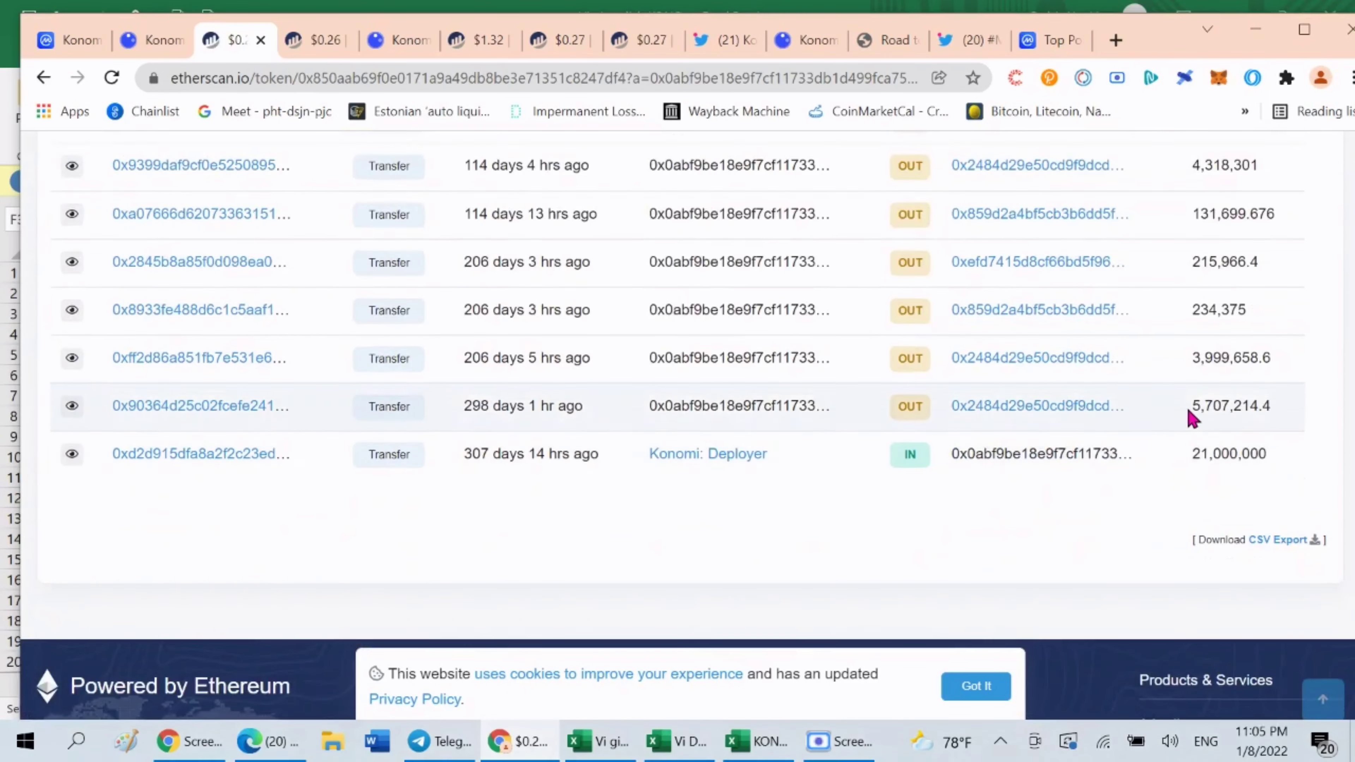
Step: Open the receiving wallet's 16 KONO transfers in a new tab and review its Disperse.app payouts
right_click(1079, 410)
left_click(1118, 427)
left_click(302, 39)
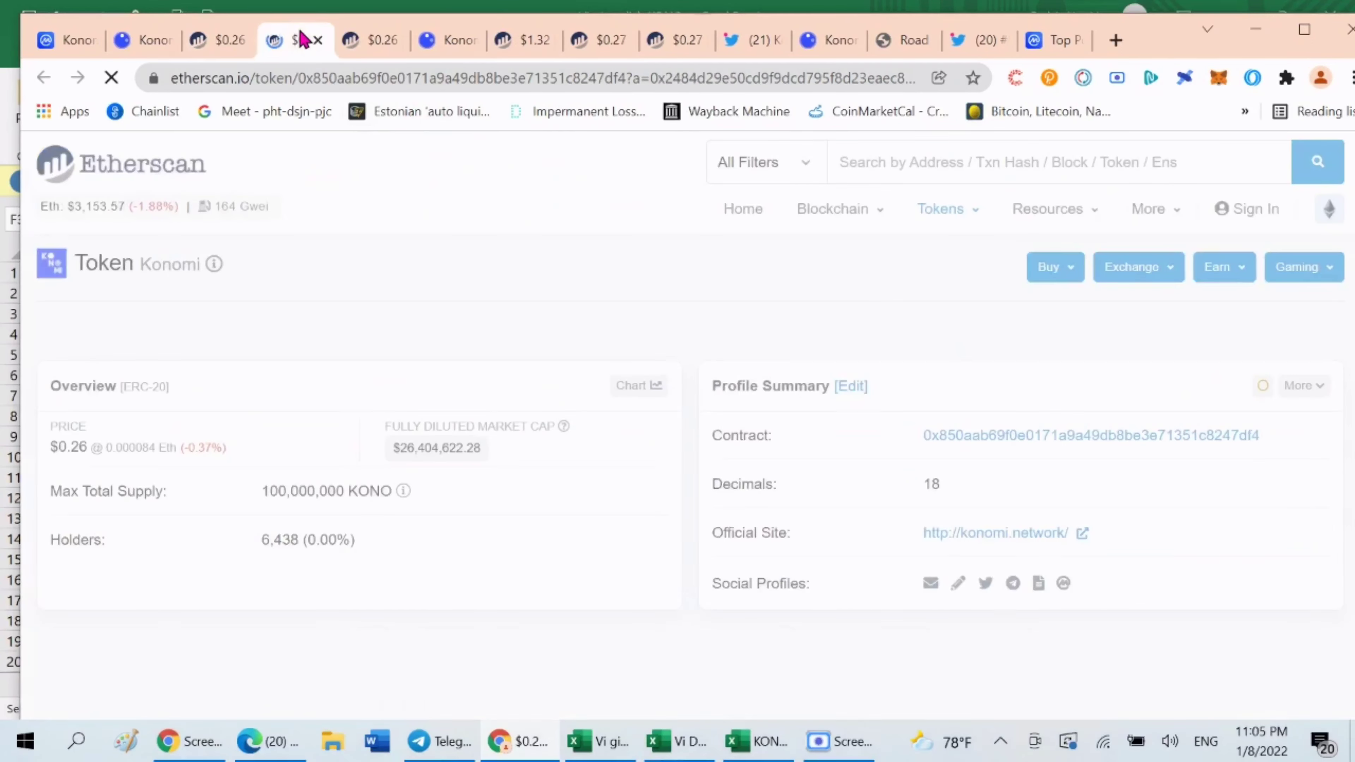
scroll(1130, 421, "down", 10)
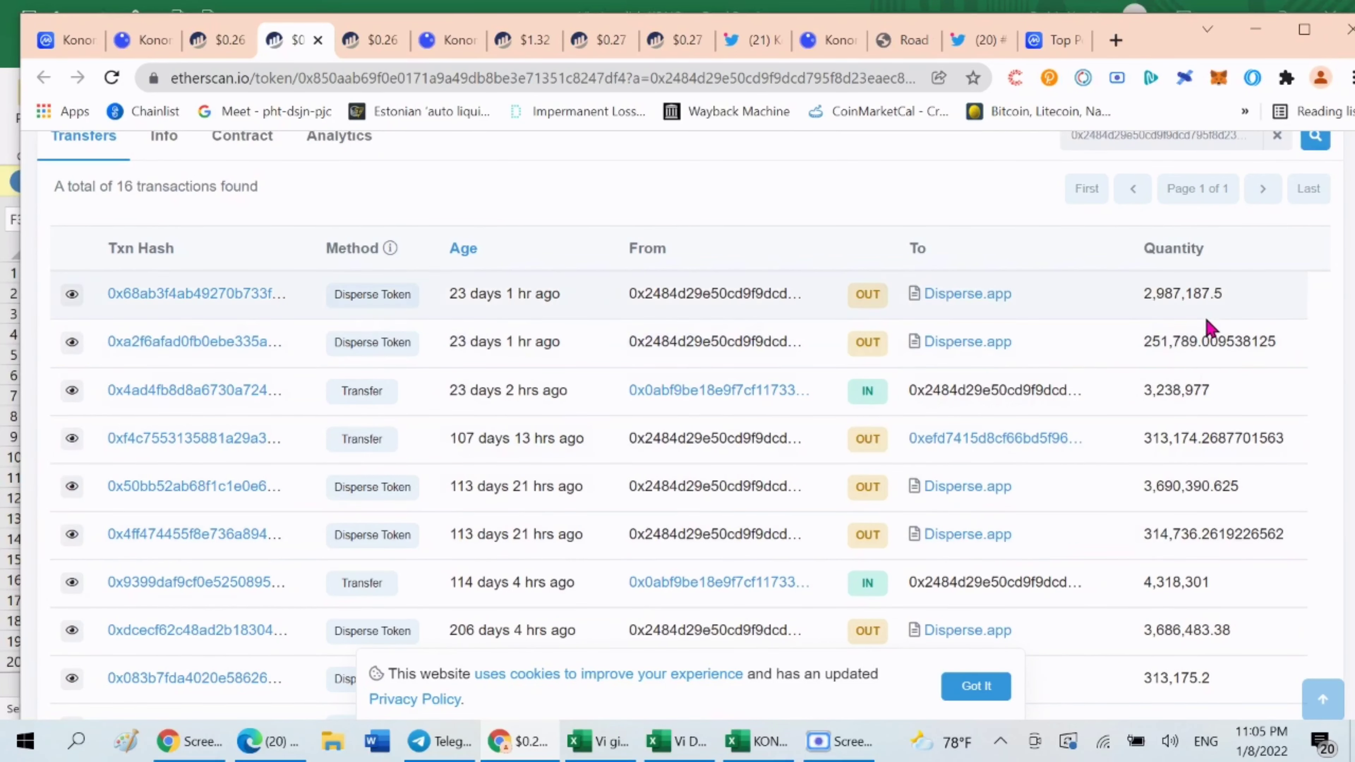
scroll(1173, 384, "up", 3)
scroll(1095, 460, "down", 7)
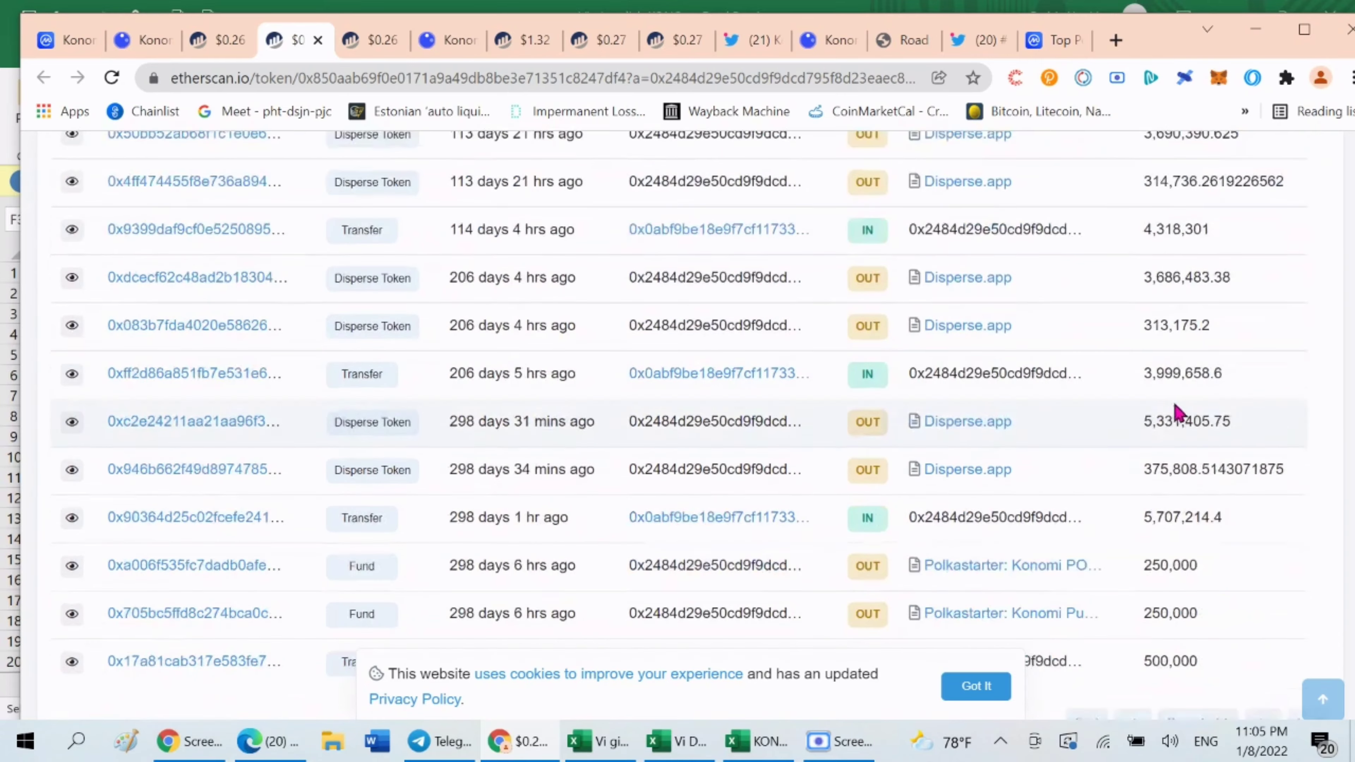
scroll(1189, 437, "down", 5)
scroll(1233, 378, "up", 5)
right_click(963, 283)
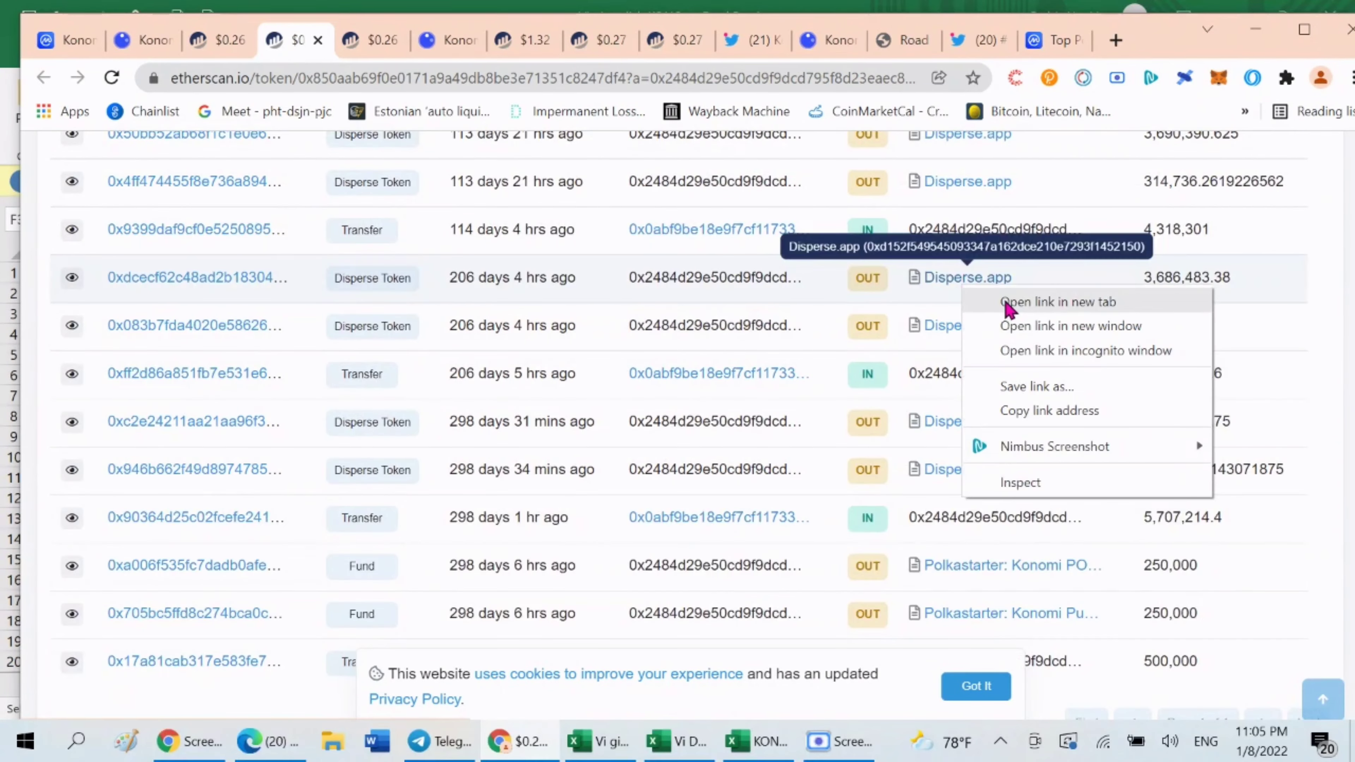
Step: Open the Disperse.app transfers in a new tab and scroll through them
left_click(1007, 302)
scroll(1110, 462, "down", 5)
scroll(913, 379, "down", 3)
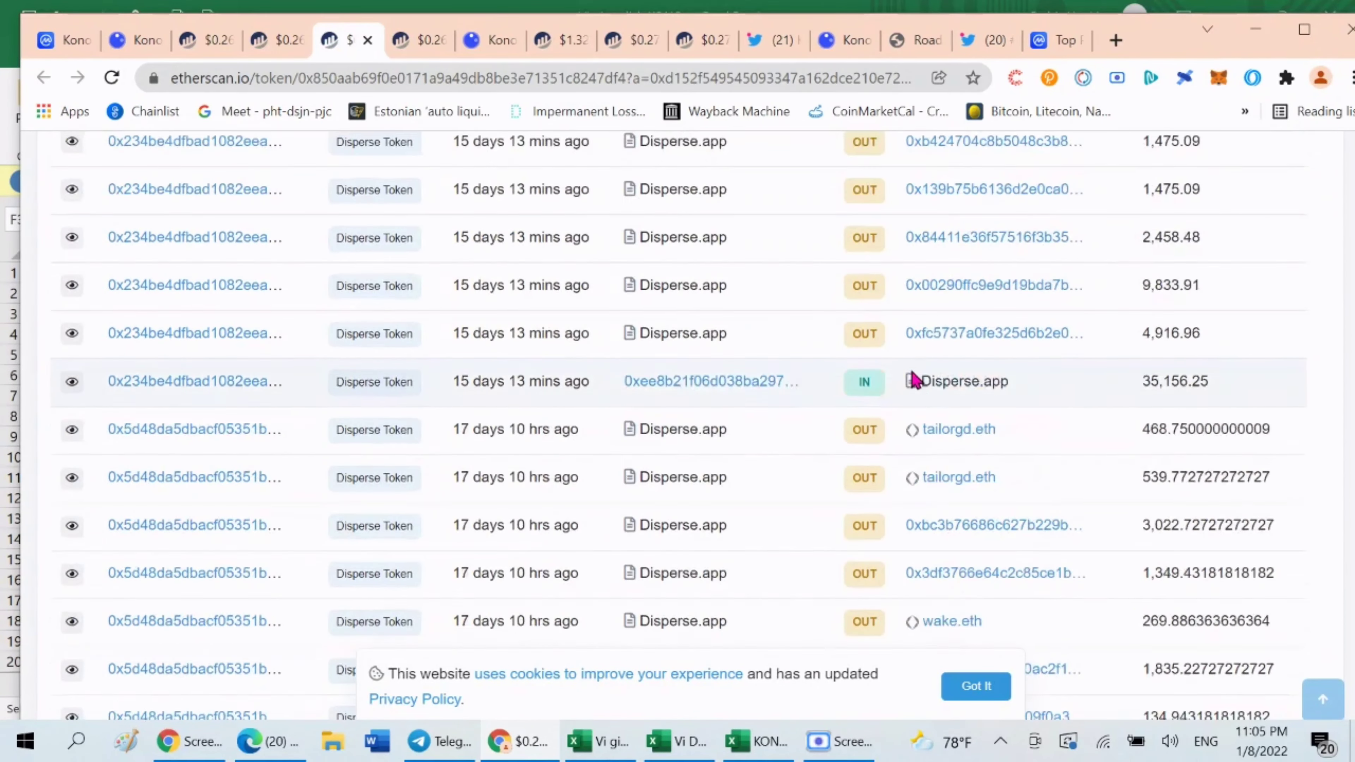
scroll(1059, 406, "down", 1)
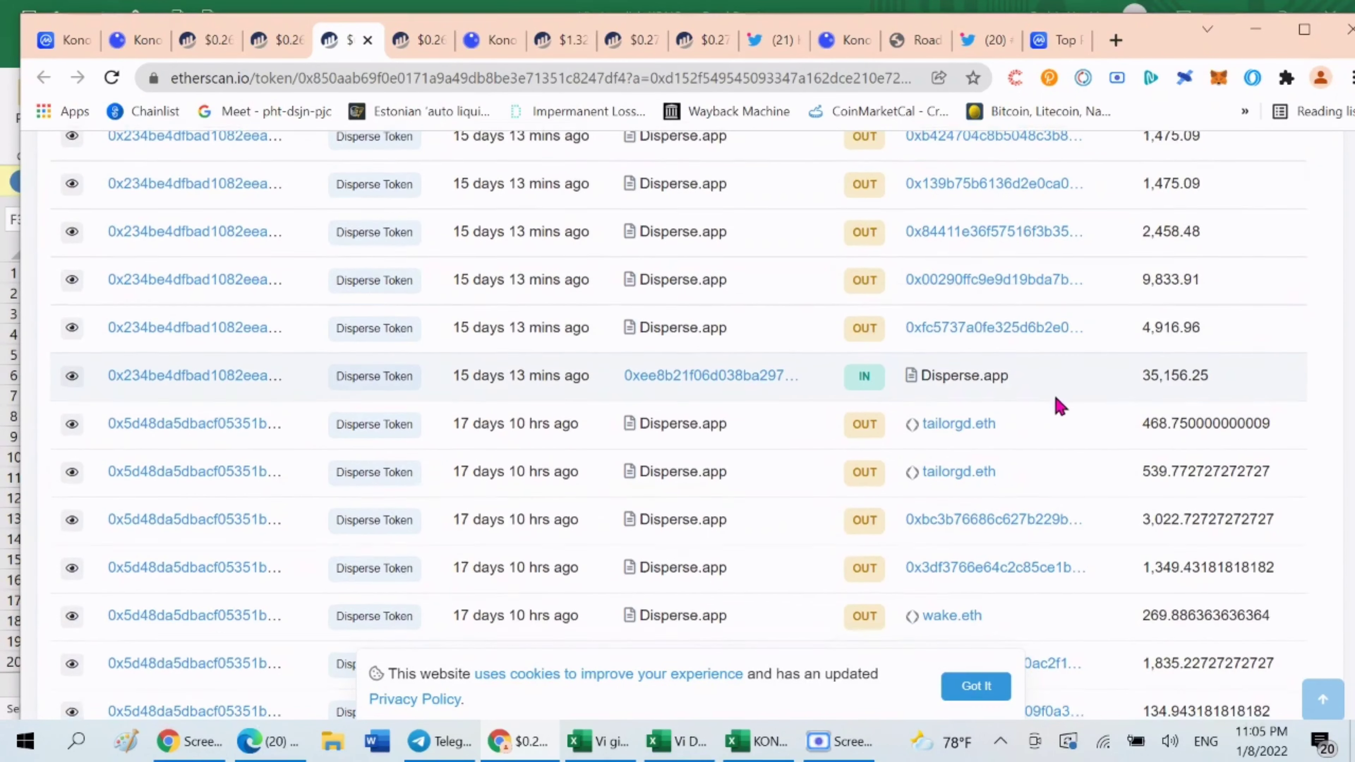
scroll(1059, 407, "down", 10)
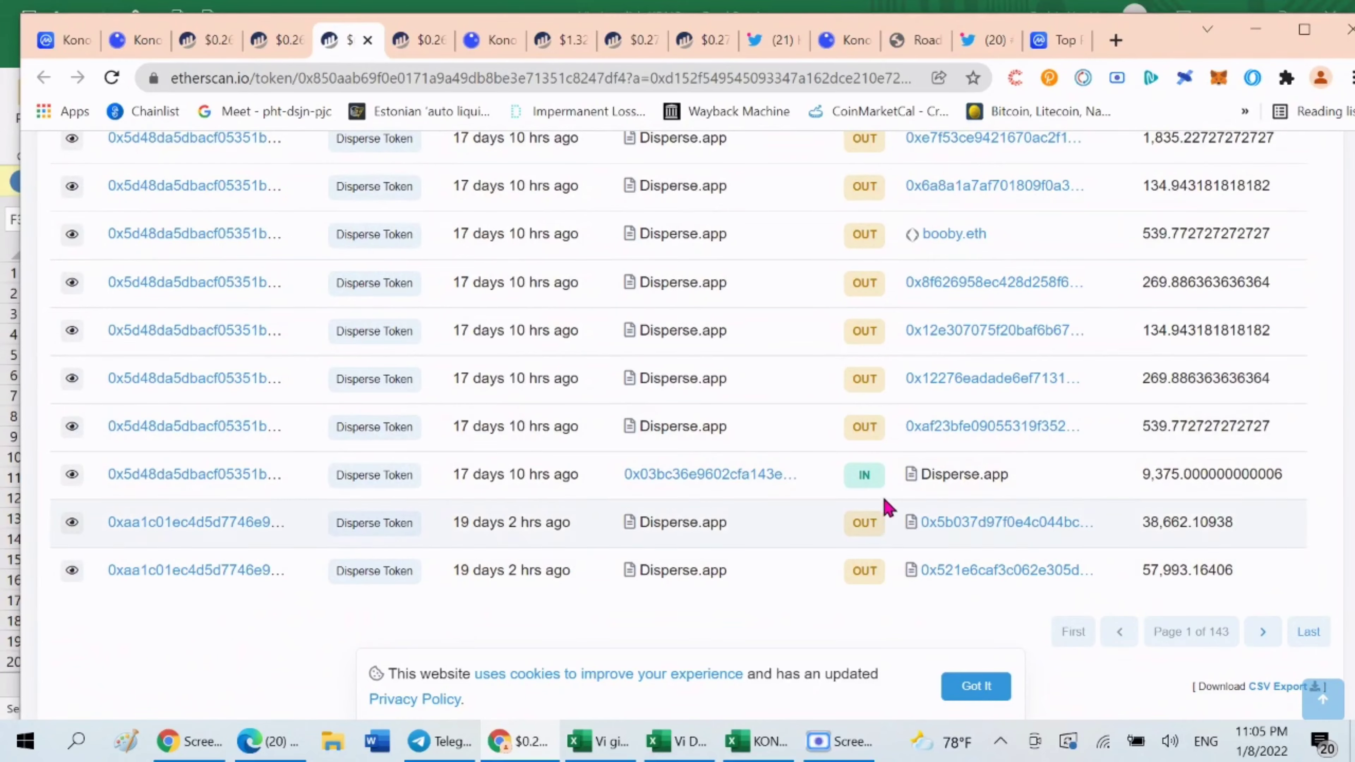
scroll(886, 507, "up", 12)
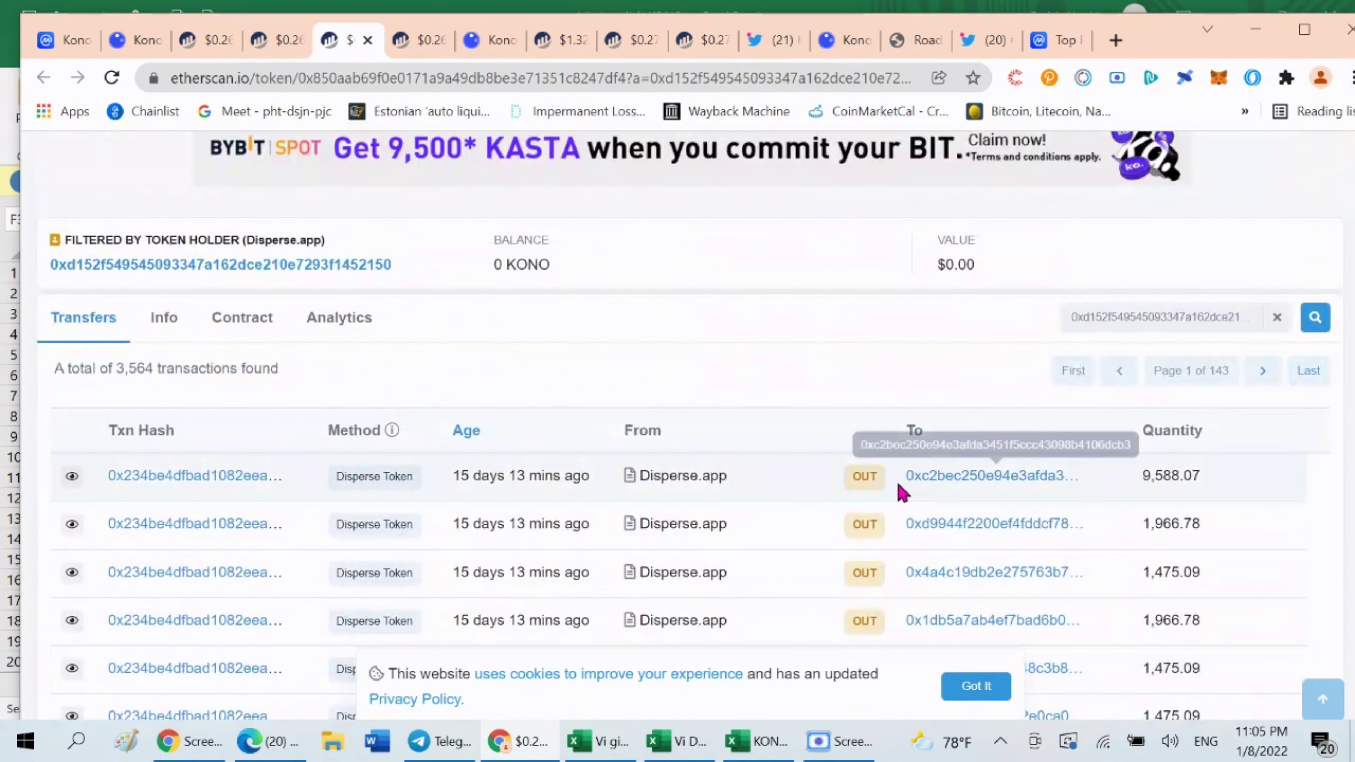
scroll(810, 374, "down", 6)
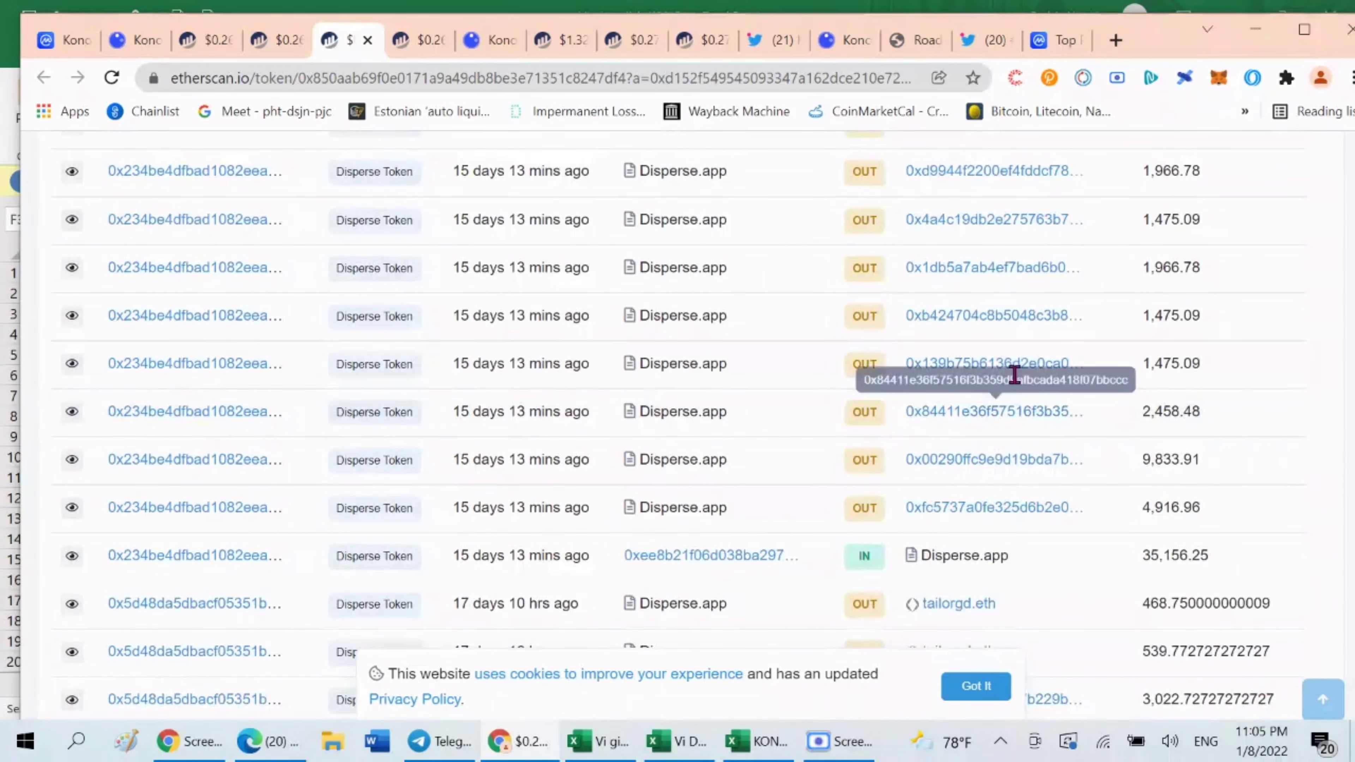
Step: Inspect a Disperse.app recipient's transfers in a new tab, then close the already-checked holder tabs
right_click(997, 369)
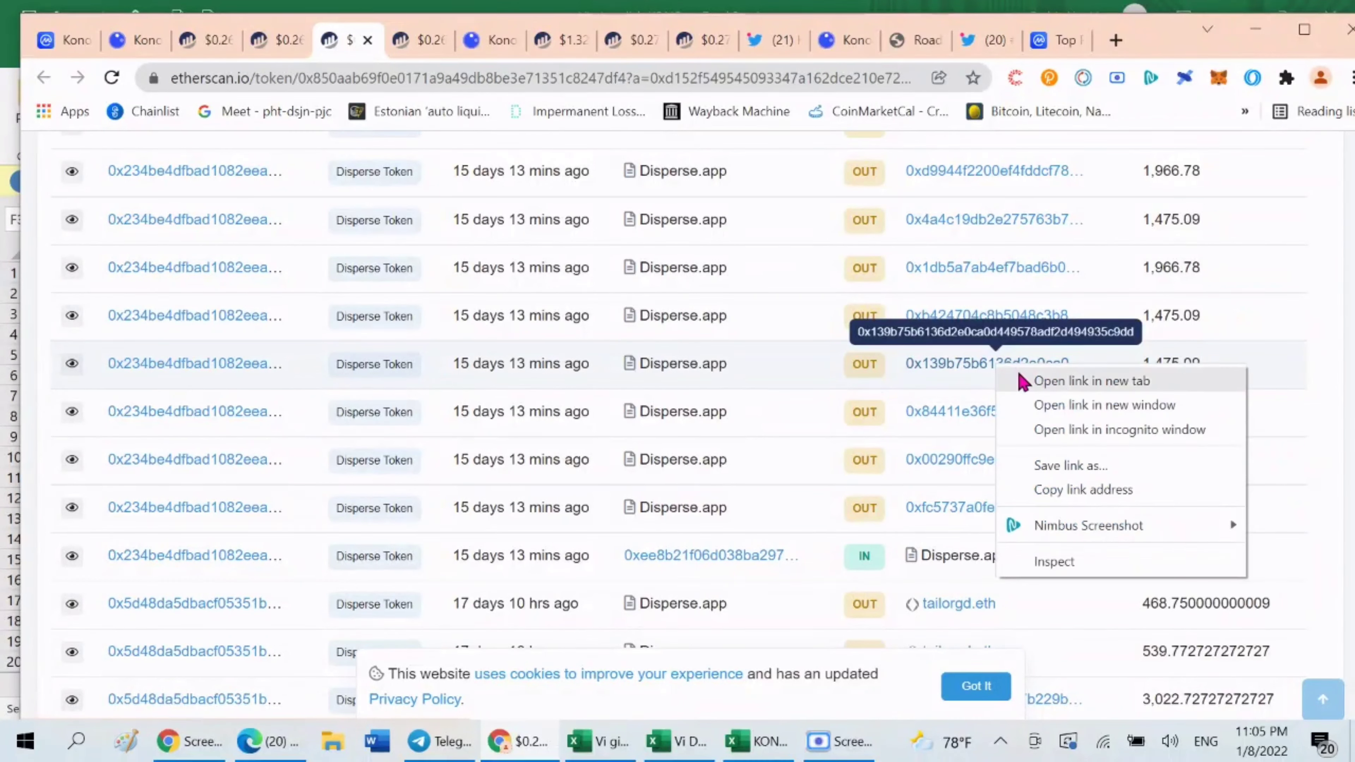
left_click(1064, 380)
left_click(397, 40)
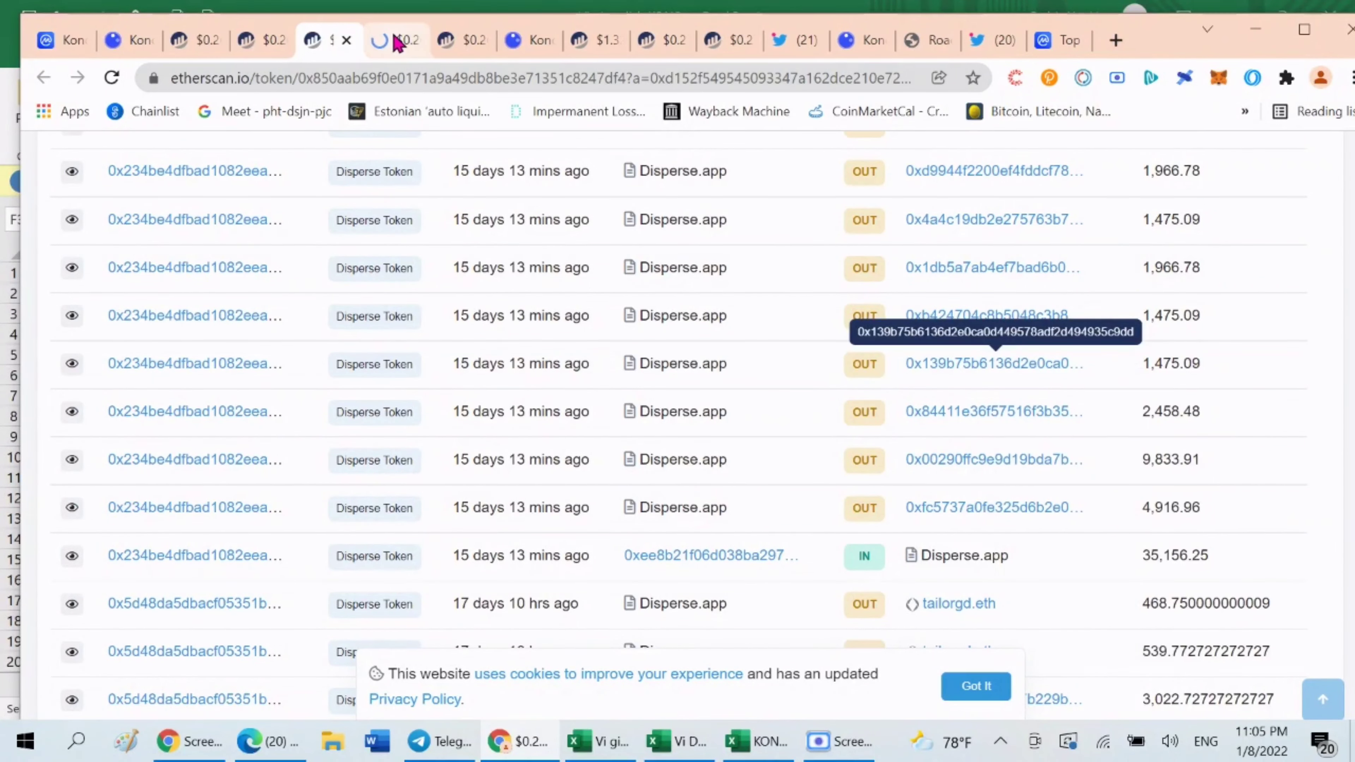
scroll(966, 417, "down", 8)
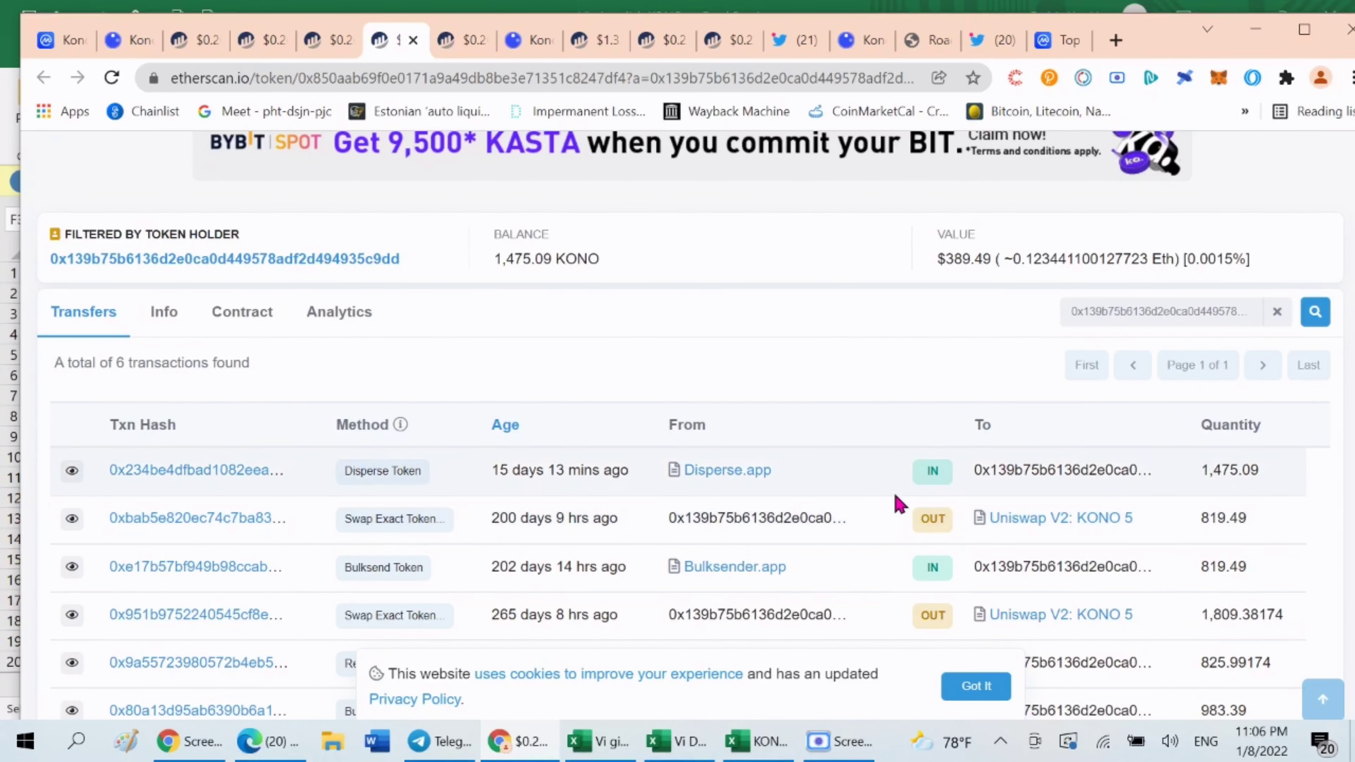
scroll(1059, 533, "down", 3)
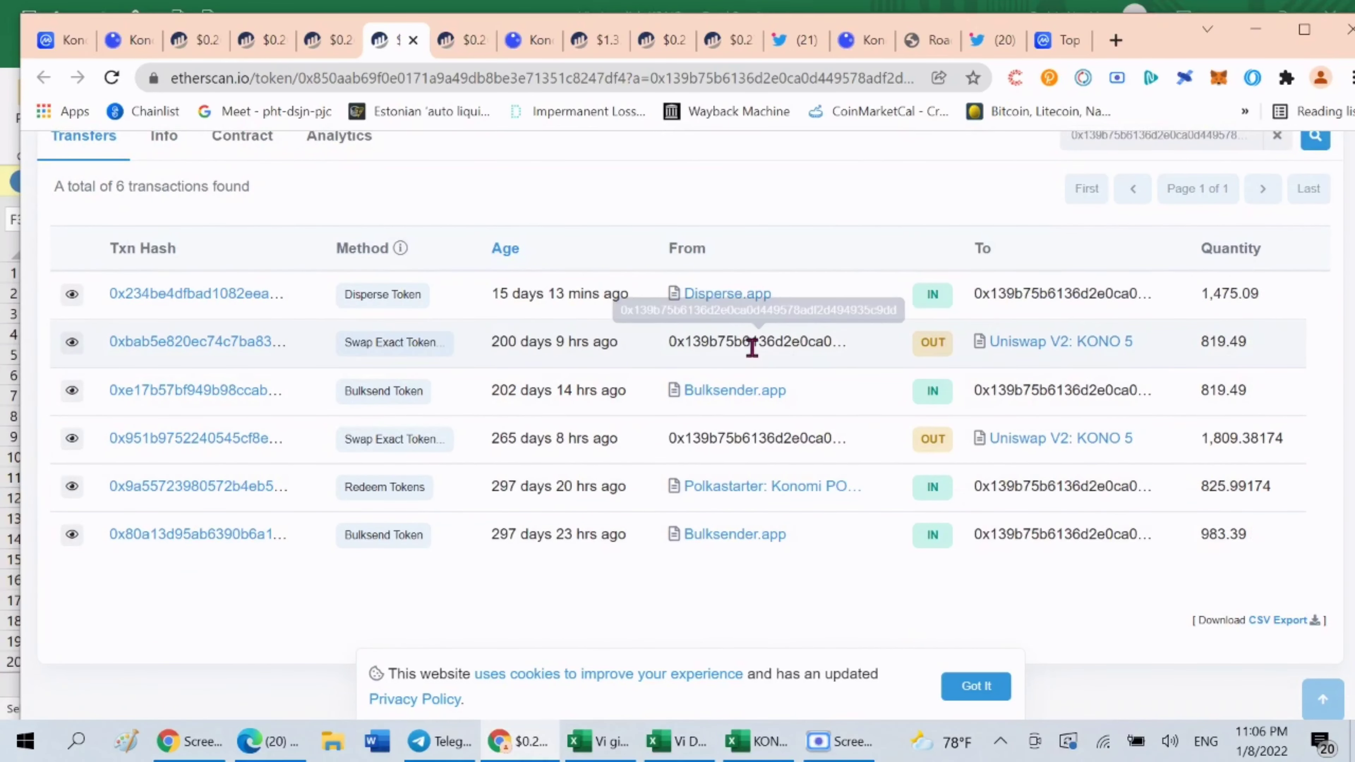
left_click(413, 40)
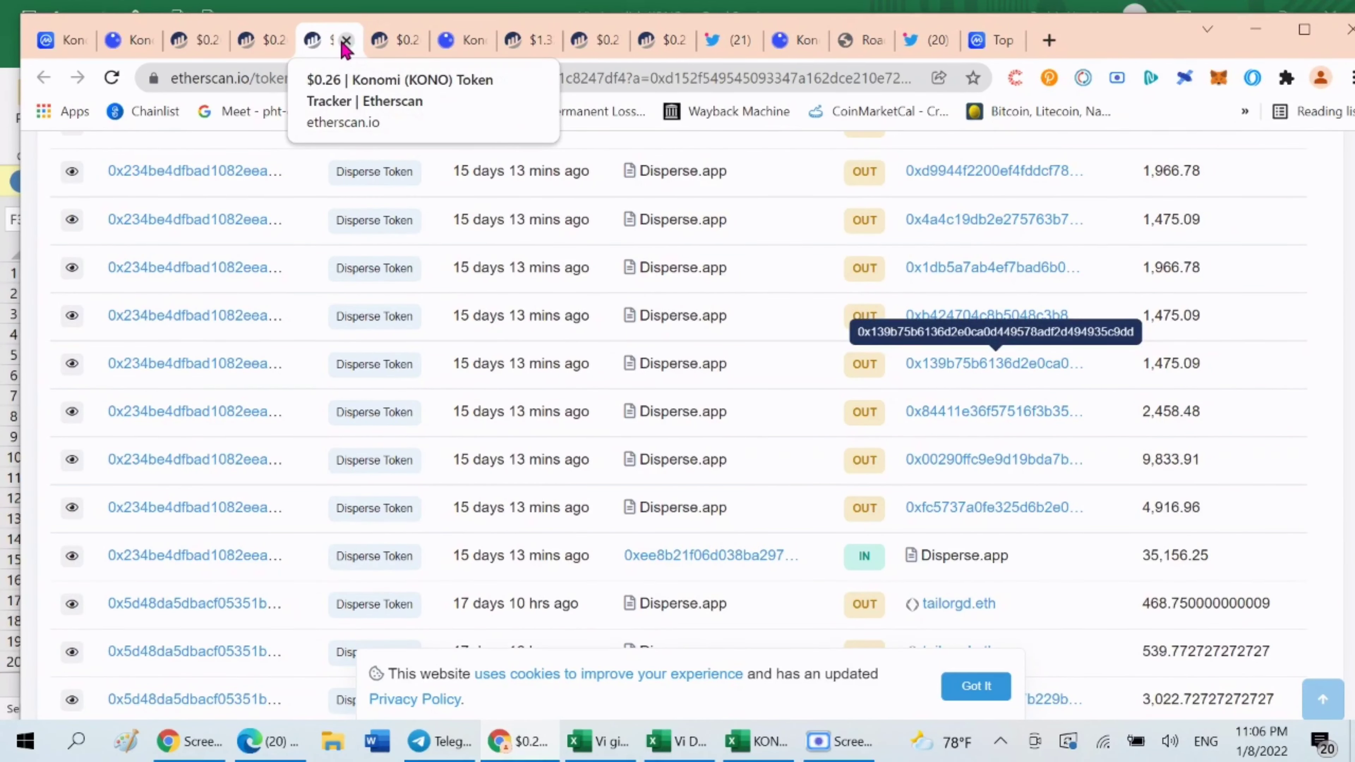
left_click(345, 40)
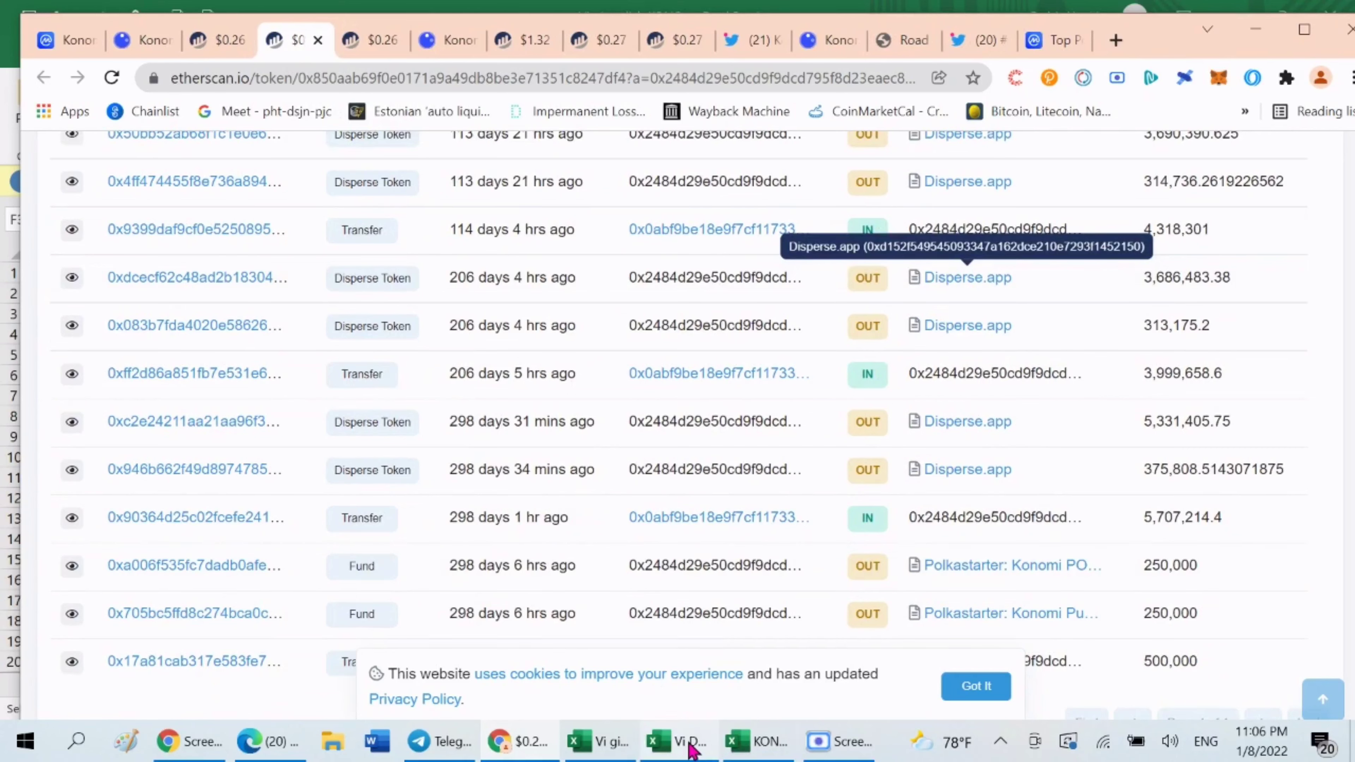
Step: Select the allocation recipient addresses F3:F8 in Vi giao dich KONO, then return to KONO - Holder
mouse_move(691, 750)
left_click(443, 649)
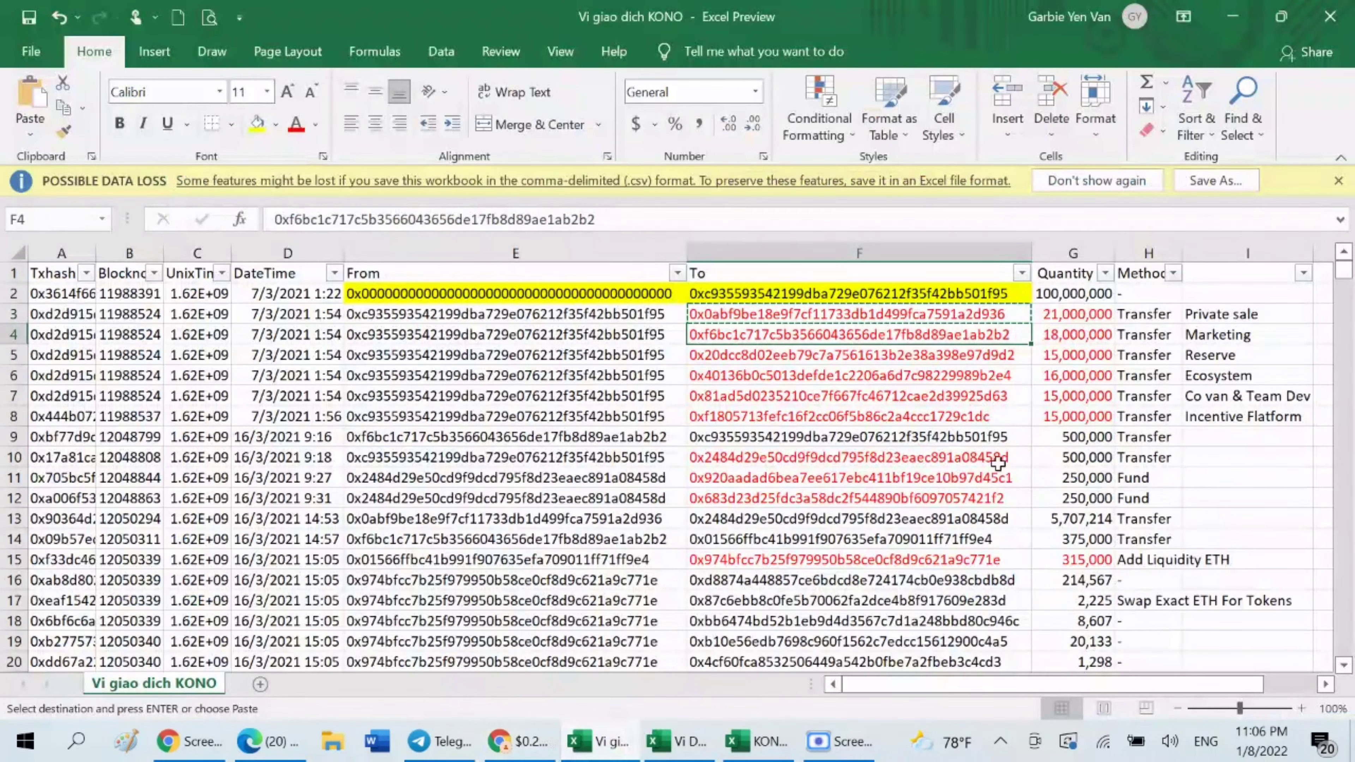
left_click_drag(933, 315, 1096, 412)
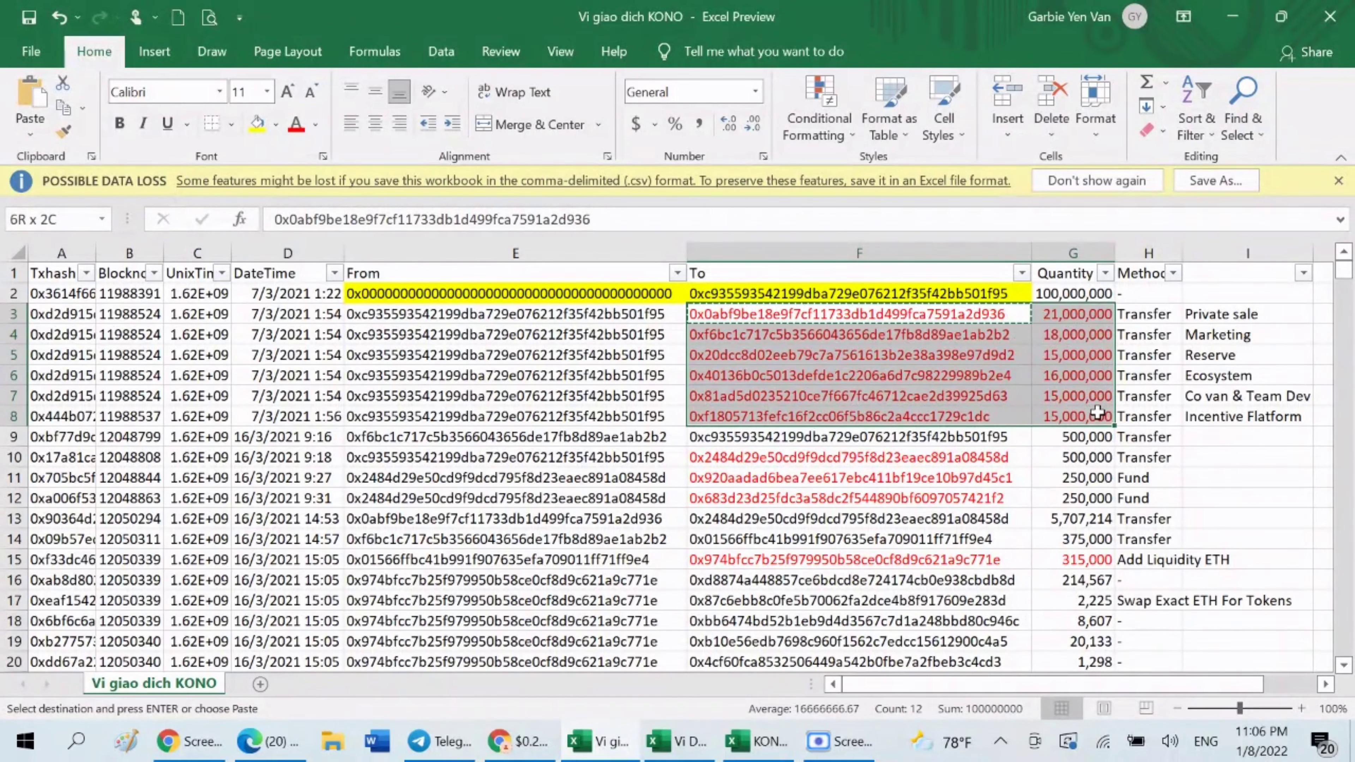
left_click(768, 741)
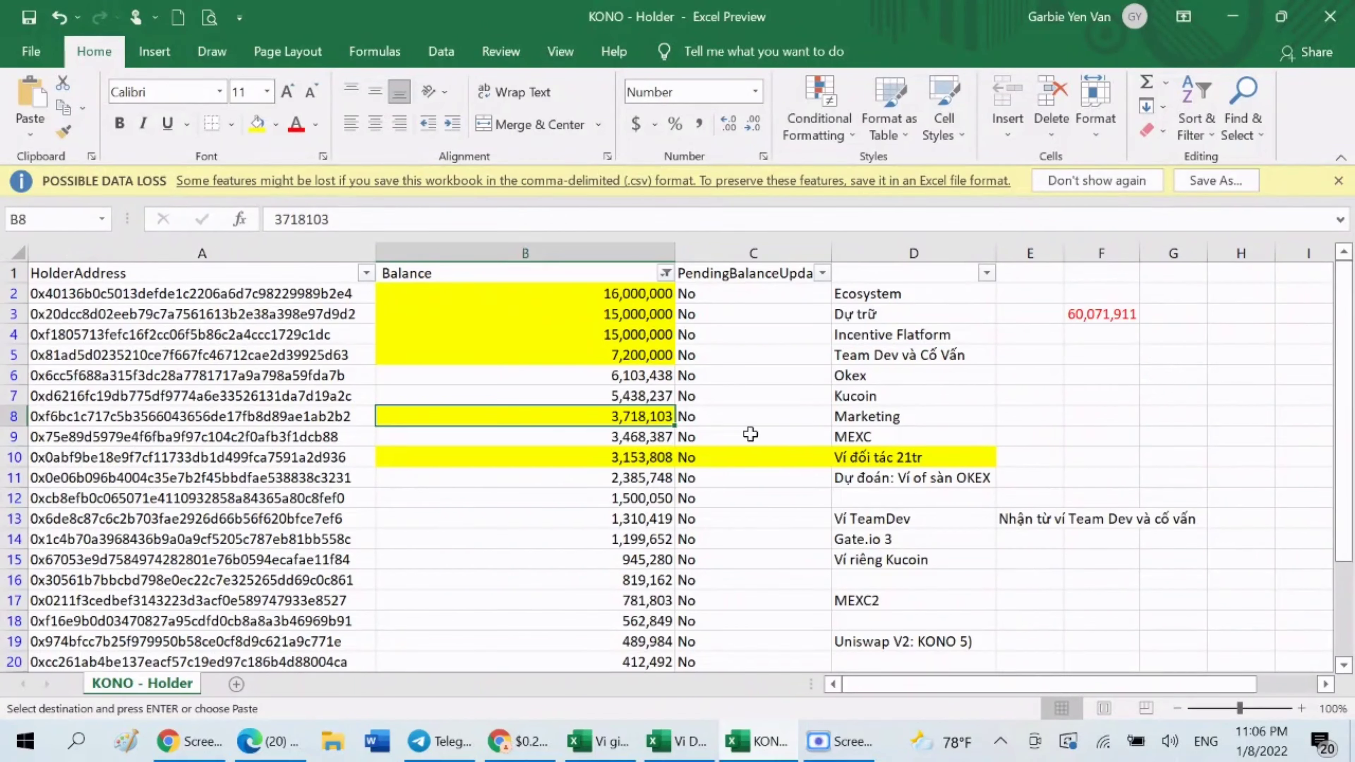
Step: Select the Ecosystem, Dự trữ and Incentive Flatform rows to read their sums
left_click(530, 298)
left_click_drag(676, 295, 877, 295)
left_click_drag(559, 316, 865, 314)
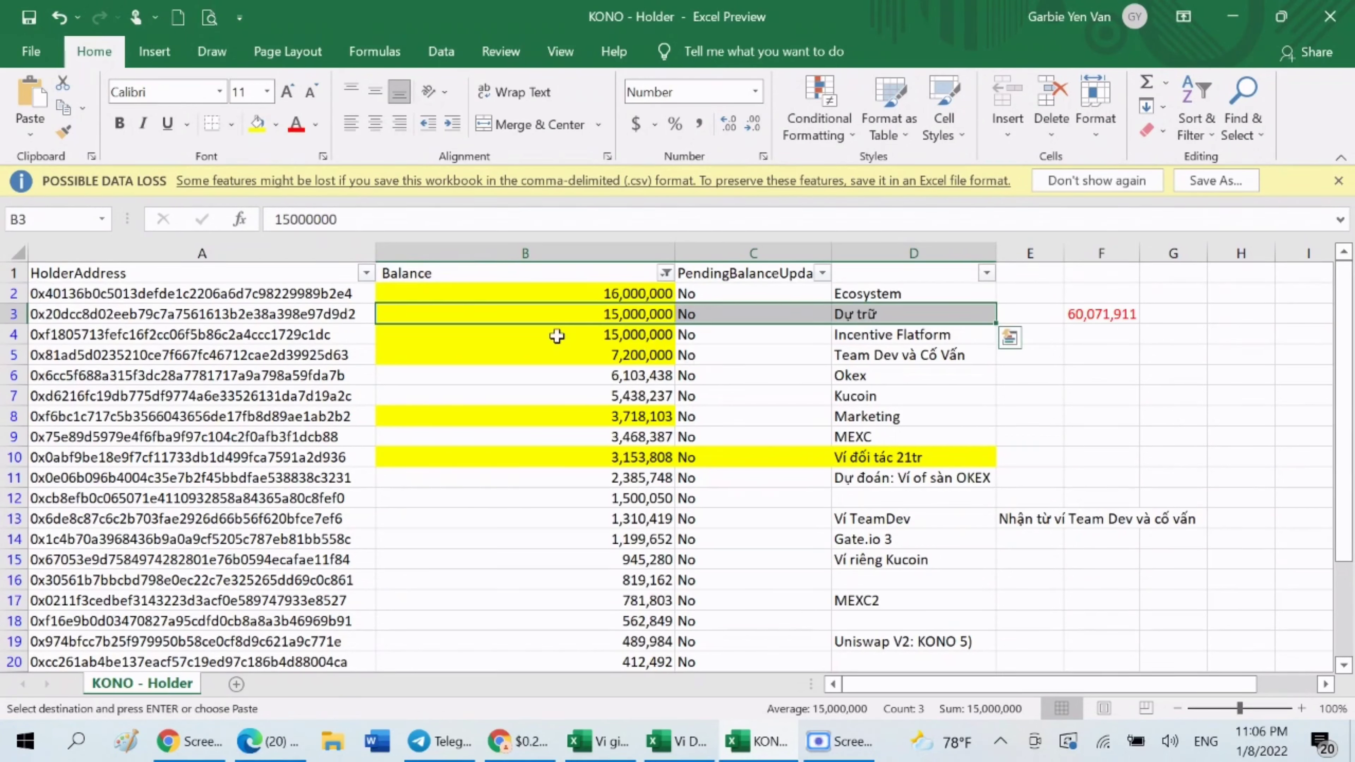
left_click_drag(556, 335, 909, 334)
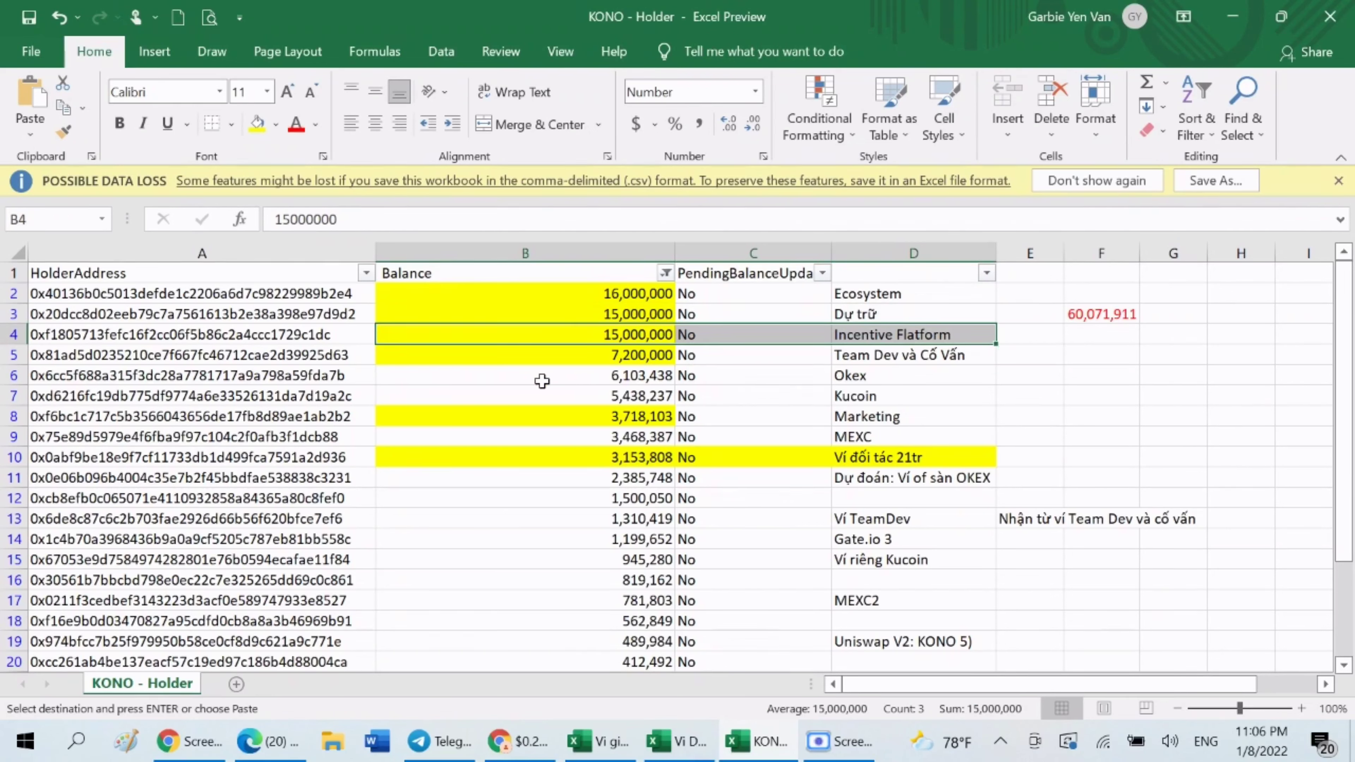
Step: Check the Team Dev và Cố Vấn row's 7,200,000 balance, select its A5 address, and return to Etherscan
left_click(561, 353)
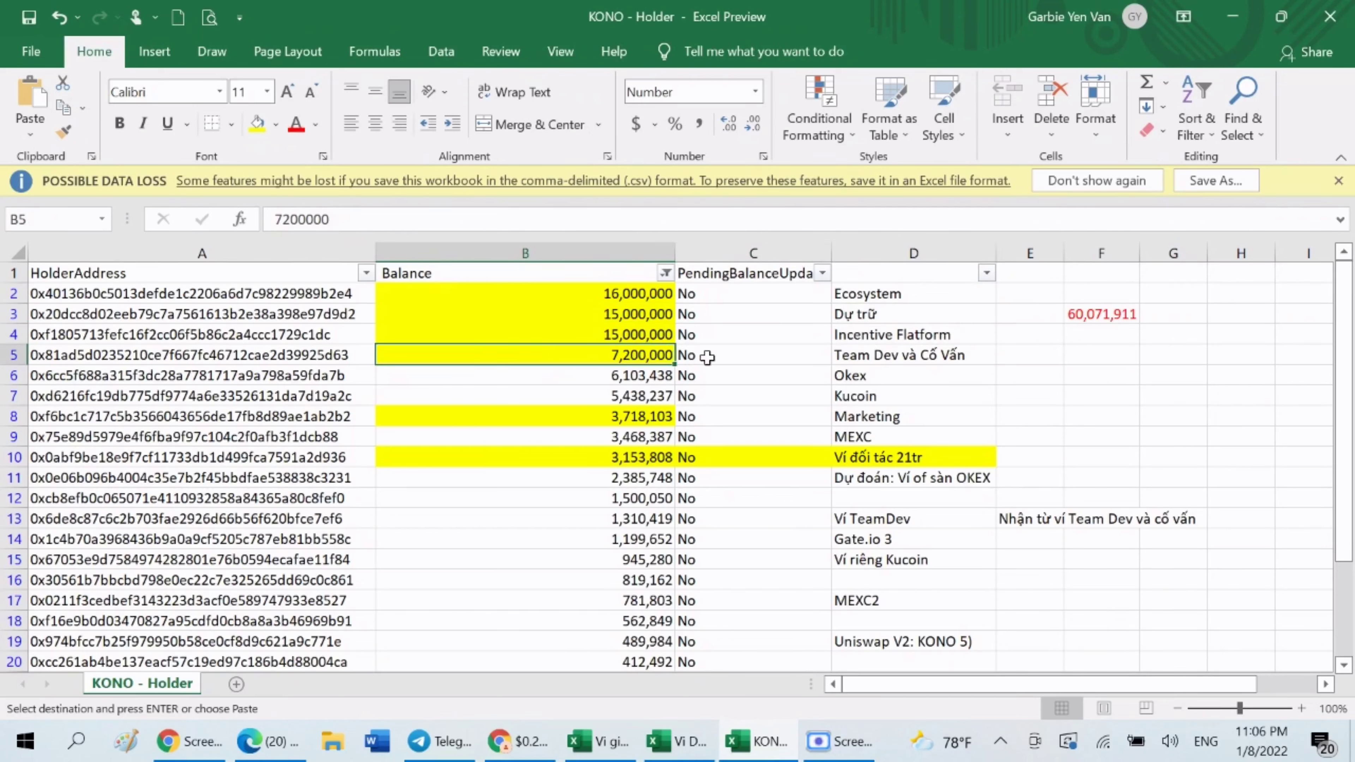
left_click_drag(706, 356, 926, 356)
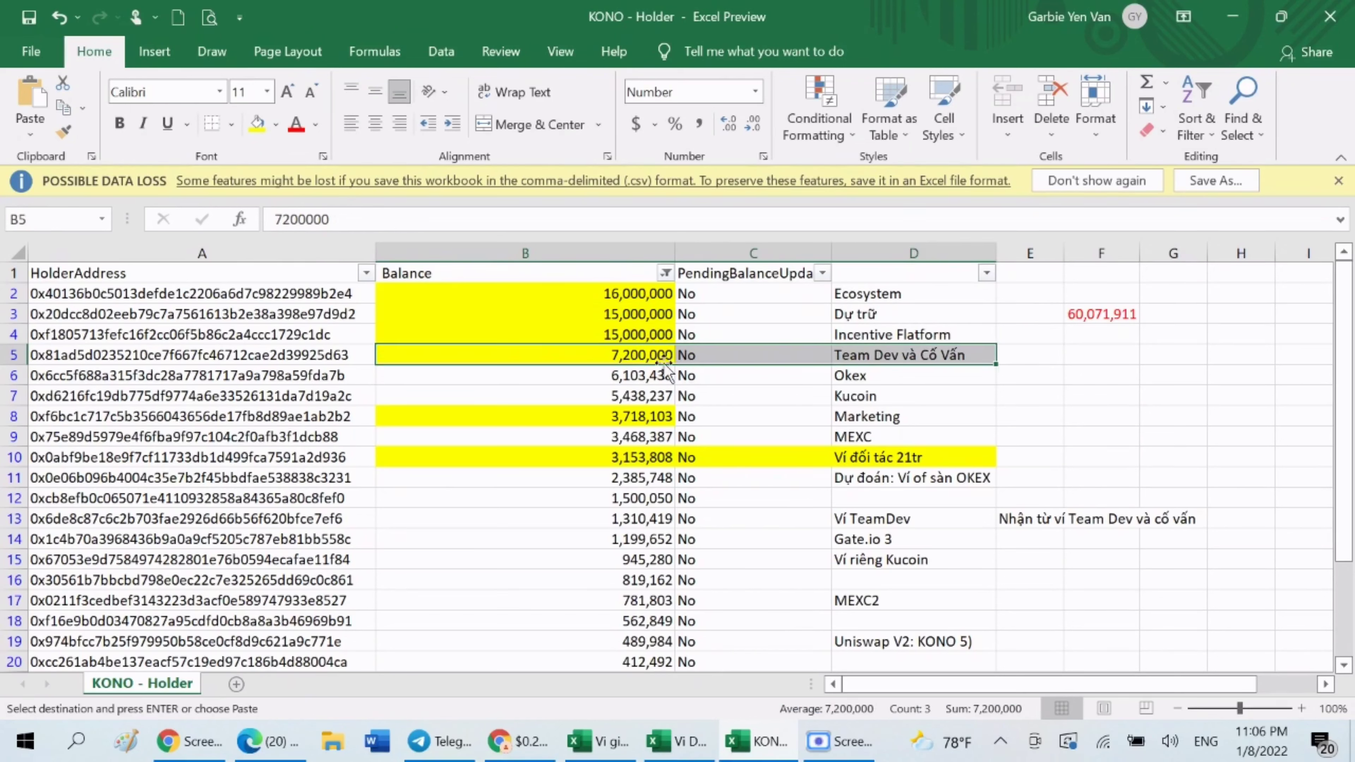
left_click(582, 353)
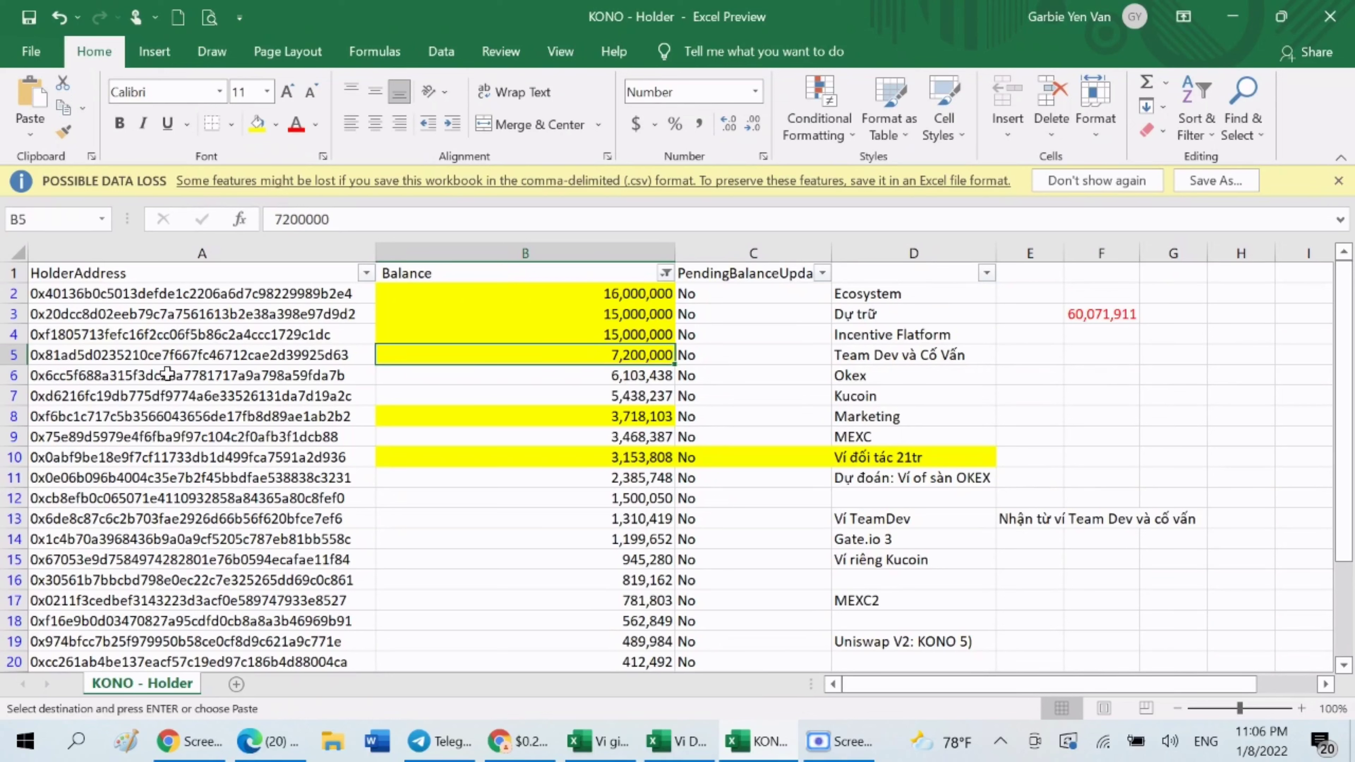
left_click(191, 356)
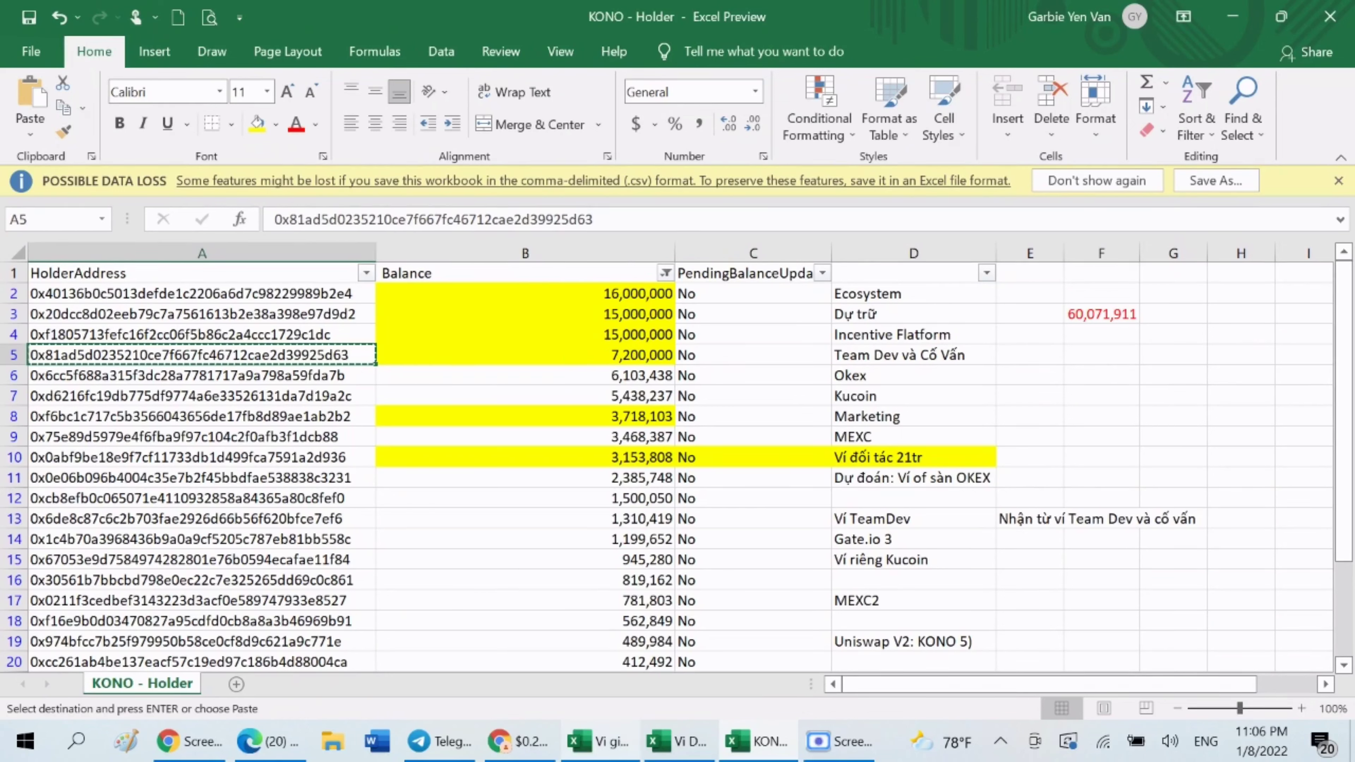
left_click(527, 747)
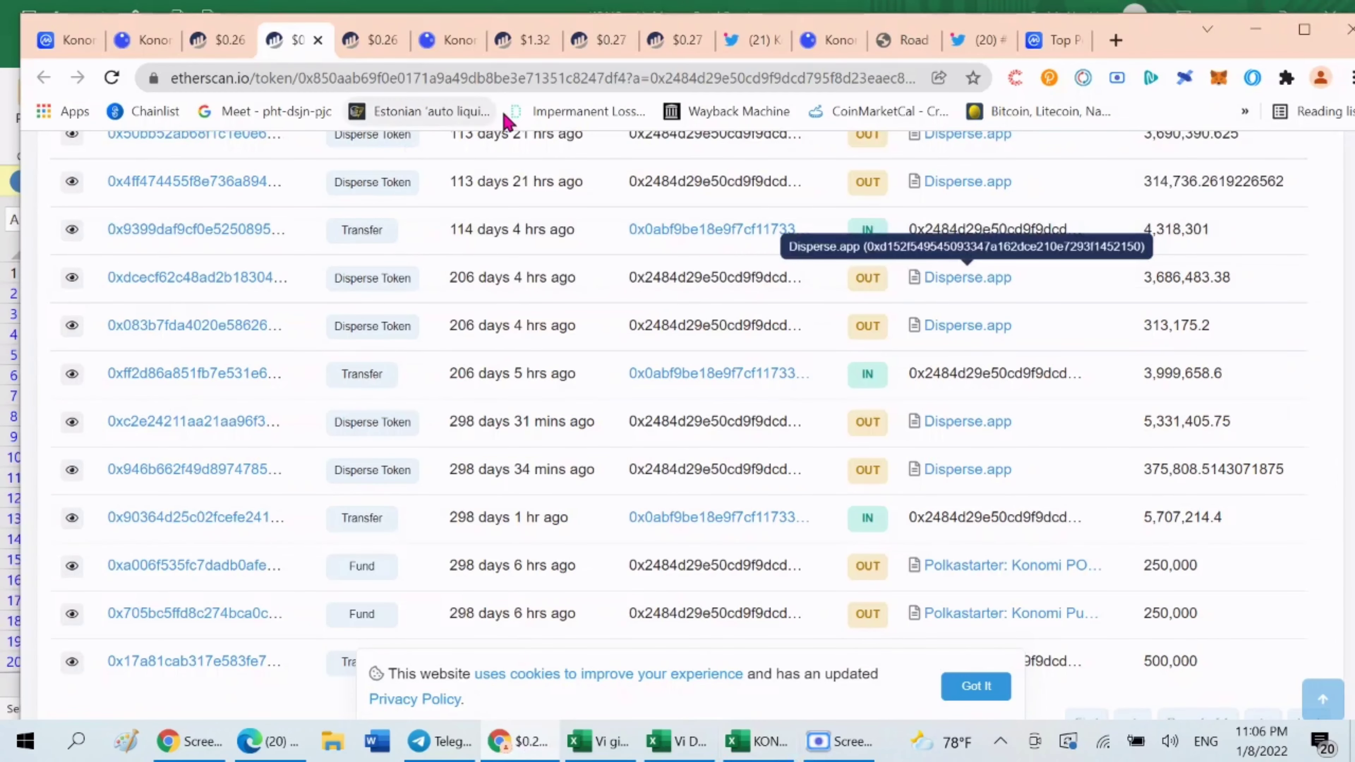
Step: Search Etherscan for the copied Team Dev và Cố Vấn wallet address
left_click(367, 39)
mouse_move(1048, 200)
left_click(1043, 163)
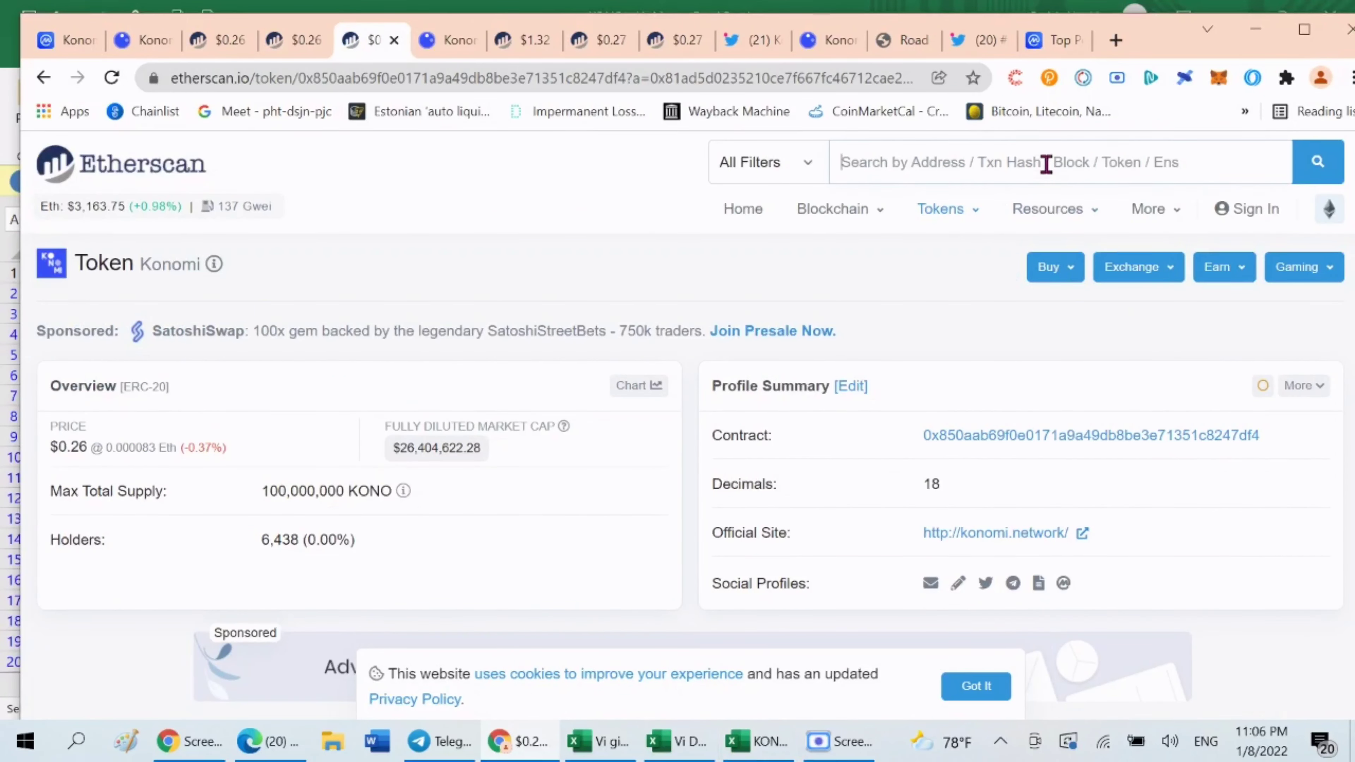
type("0x81ad5d0235210ce7f667fc46712cae2d39925d63")
key("Return")
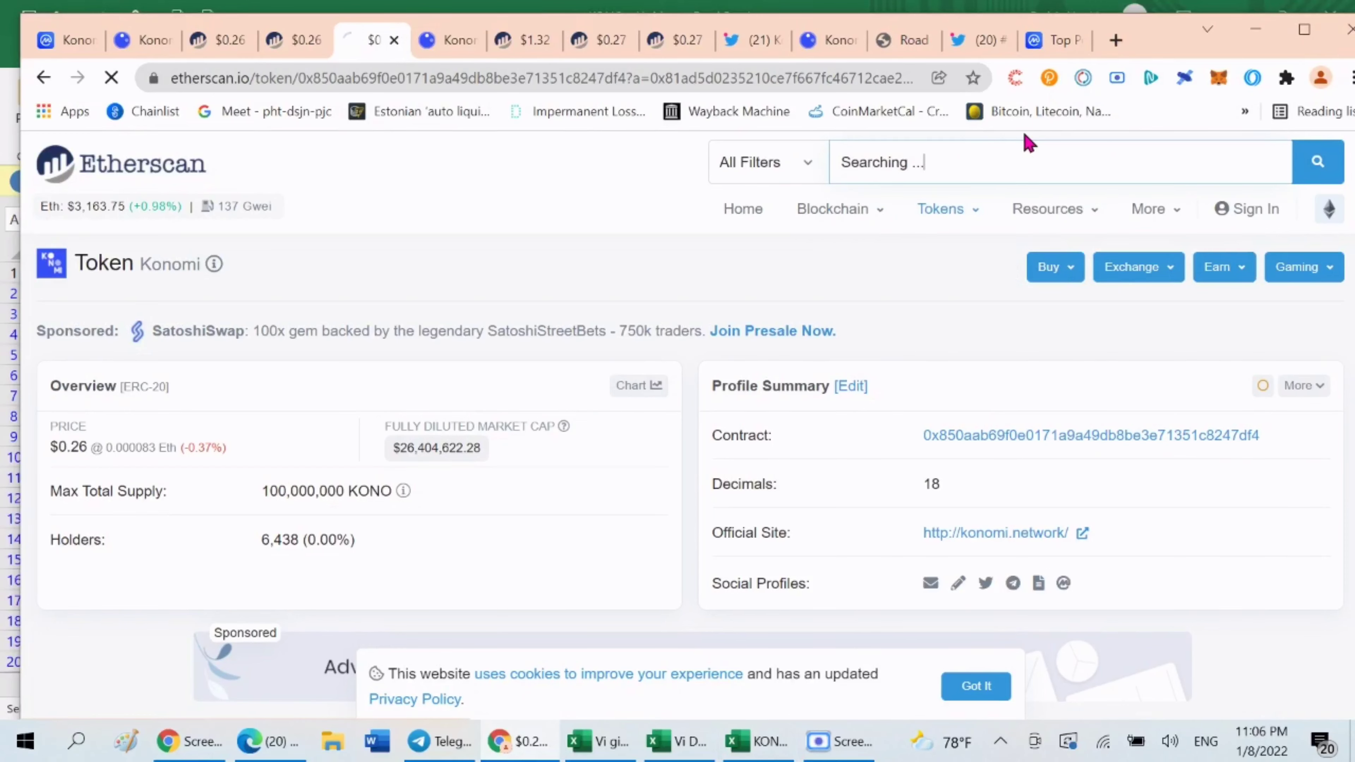
Step: Show the wallet's Konomi (KONO) transfers: 15,000,000 in, then 833,333.33 transfers out
left_click(439, 536)
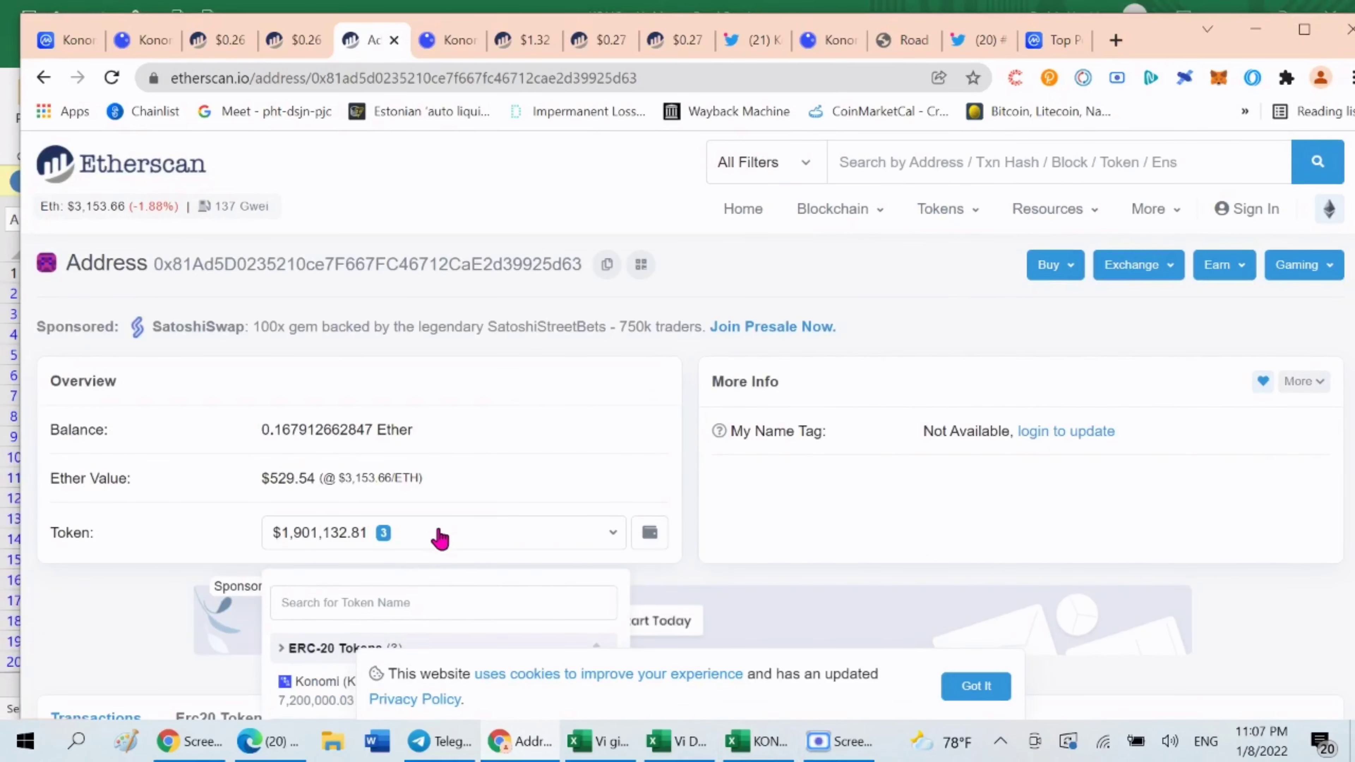
scroll(538, 460, "down", 5)
left_click(413, 344)
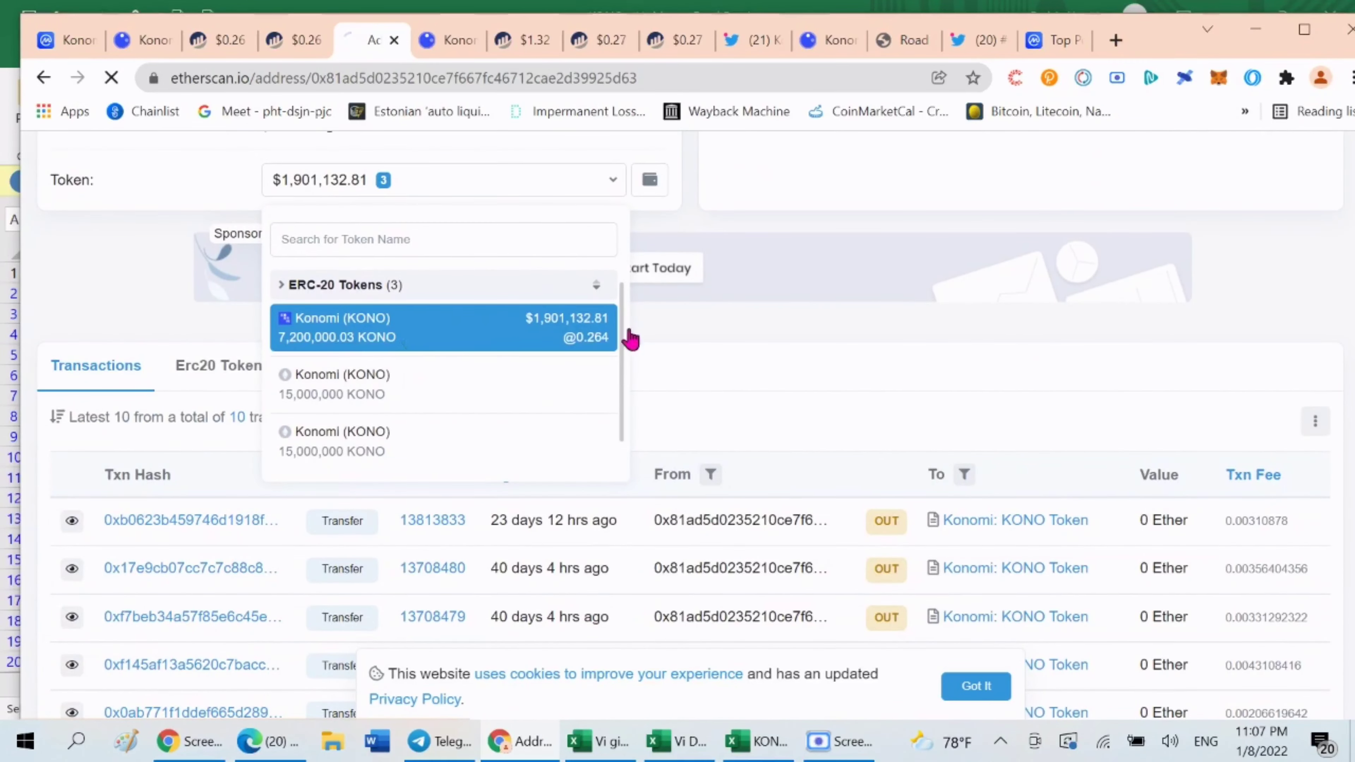
scroll(959, 374, "down", 1)
scroll(981, 421, "down", 10)
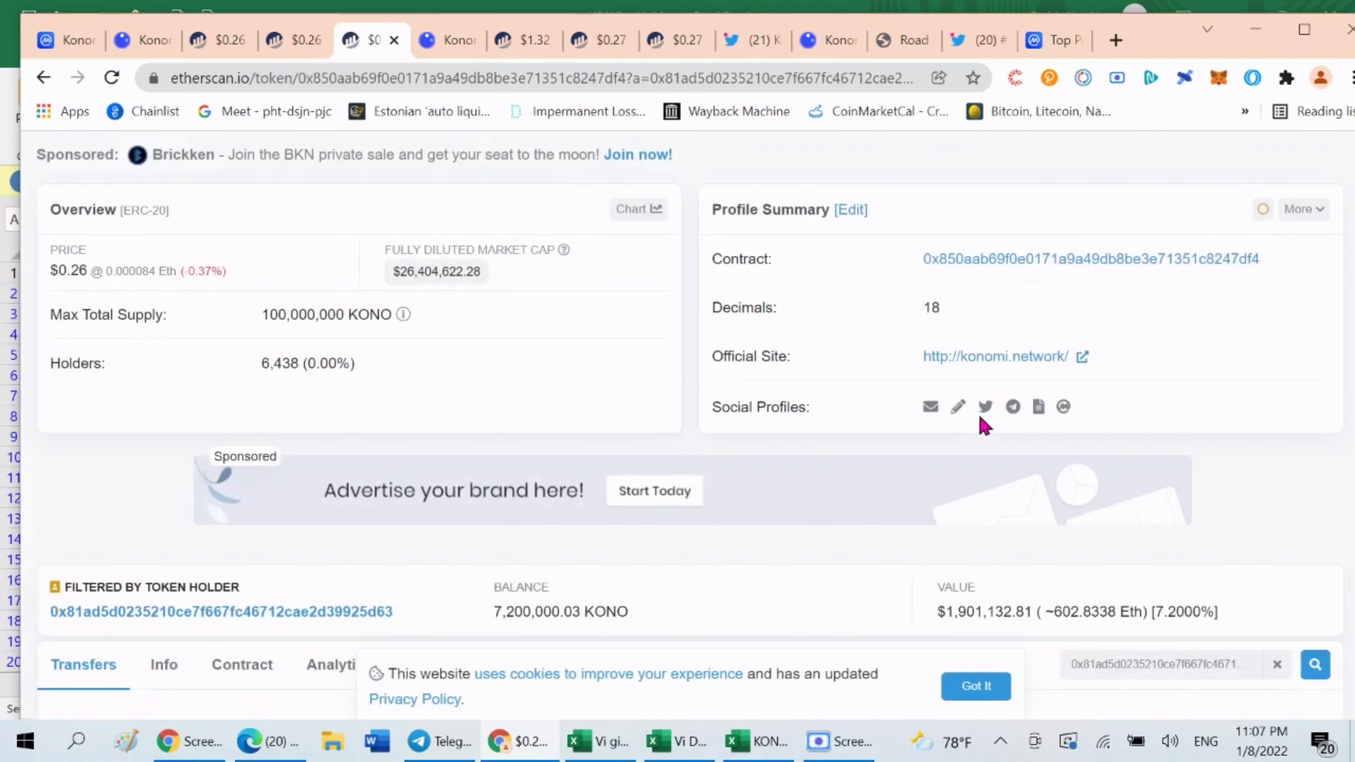
scroll(1077, 446, "down", 6)
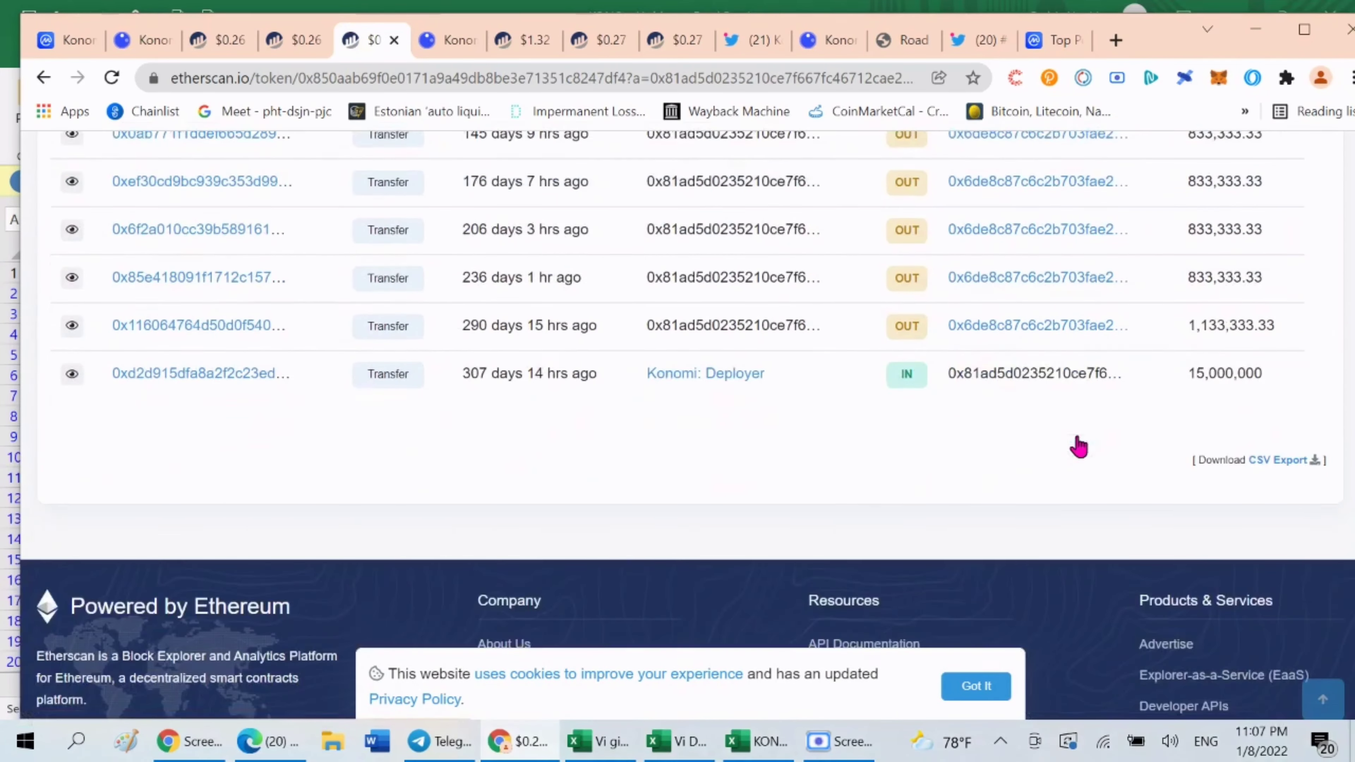
scroll(1083, 448, "up", 3)
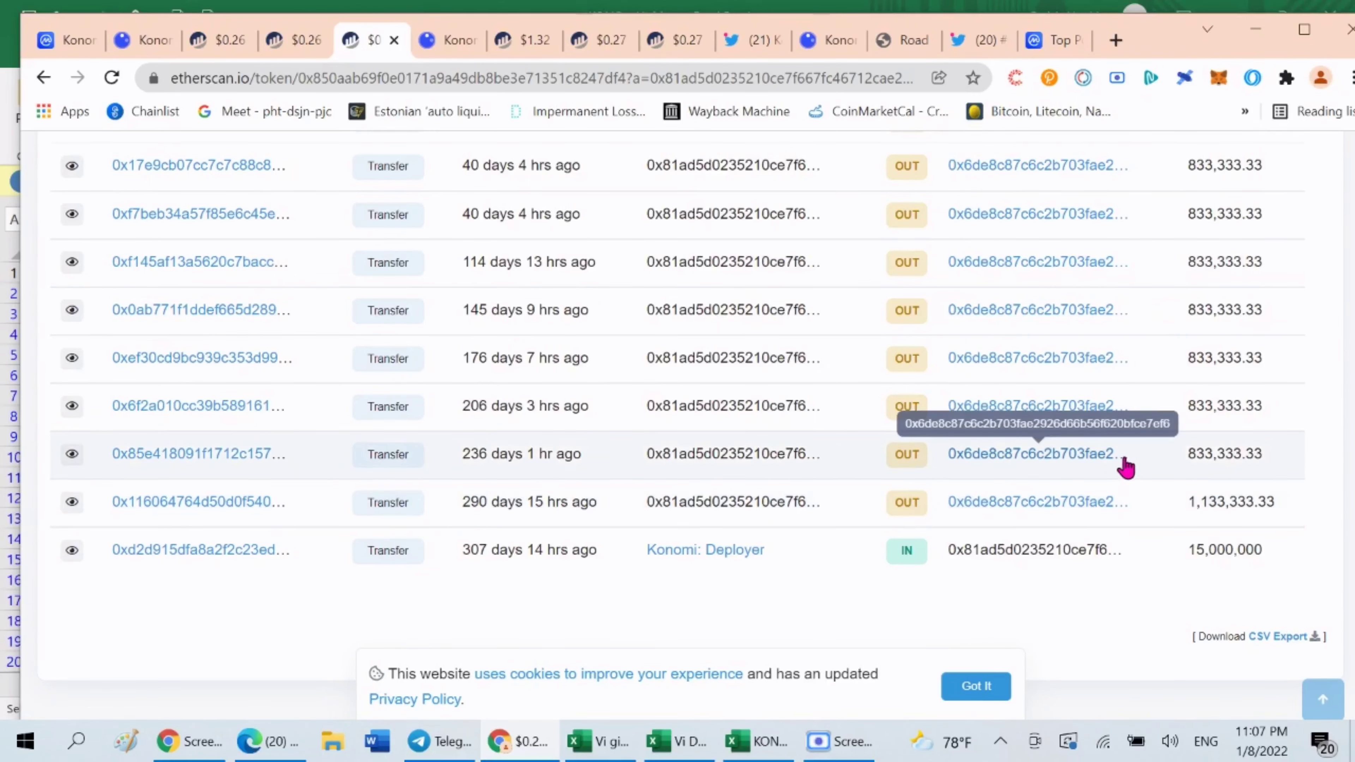
right_click(1081, 459)
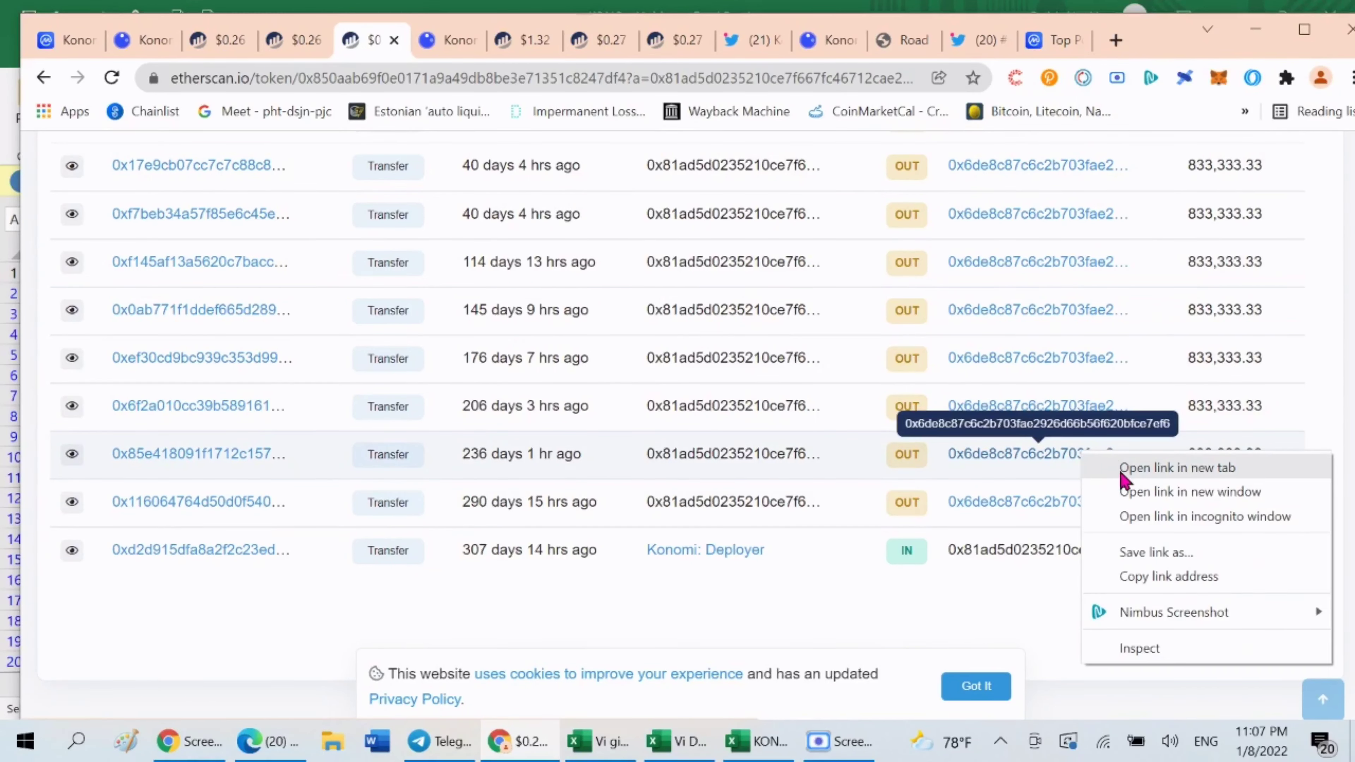
Step: Review a Team Dev recipient's transfers in a new tab, then close the pages and return to Excel
left_click(1174, 468)
left_click(414, 41)
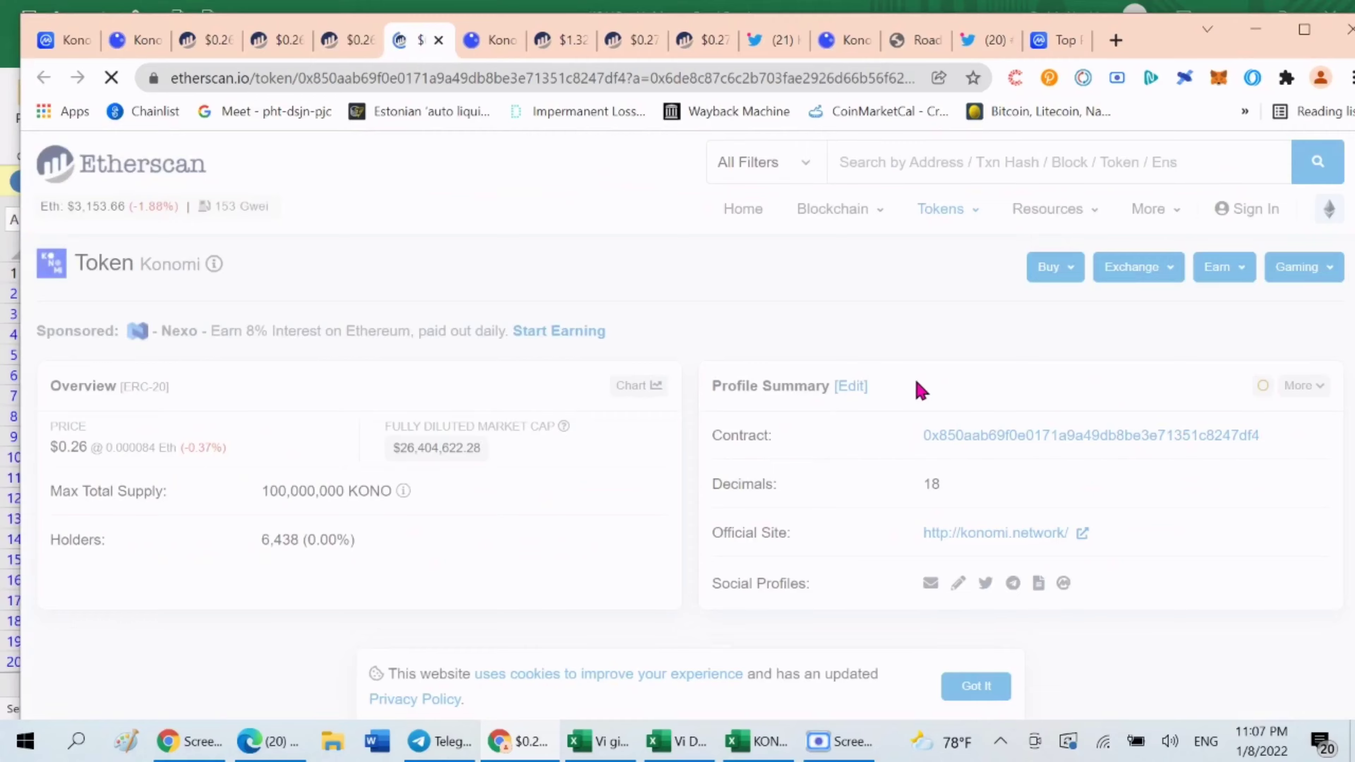
scroll(950, 417, "down", 15)
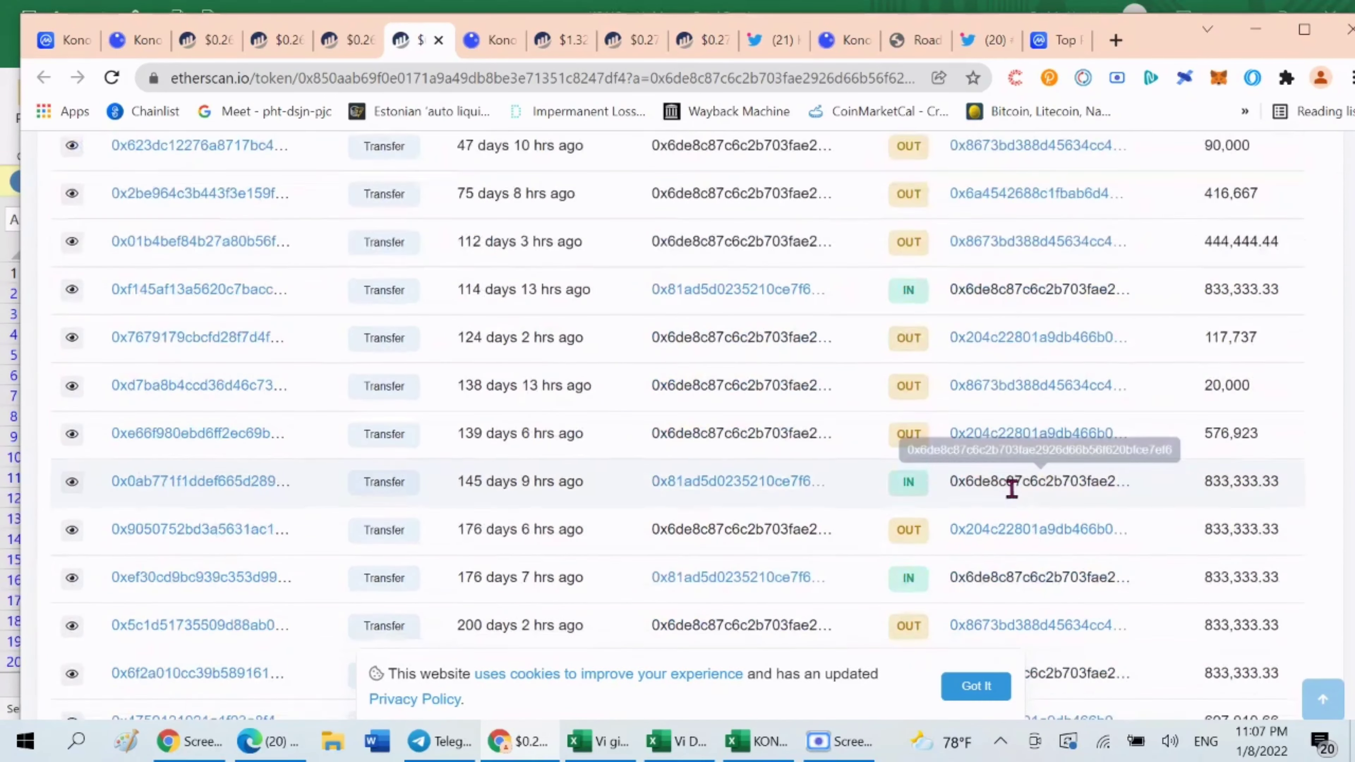
scroll(1011, 488, "down", 15)
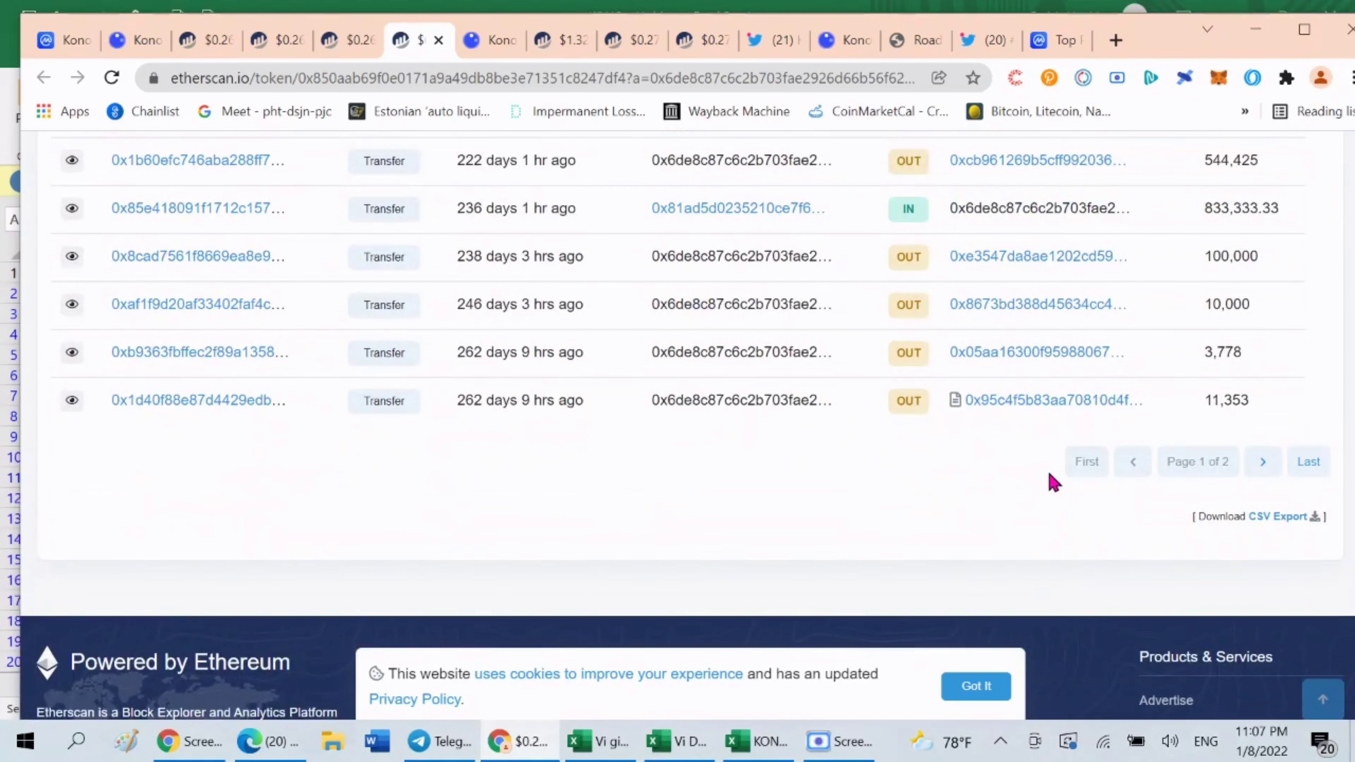
scroll(1045, 480, "up", 8)
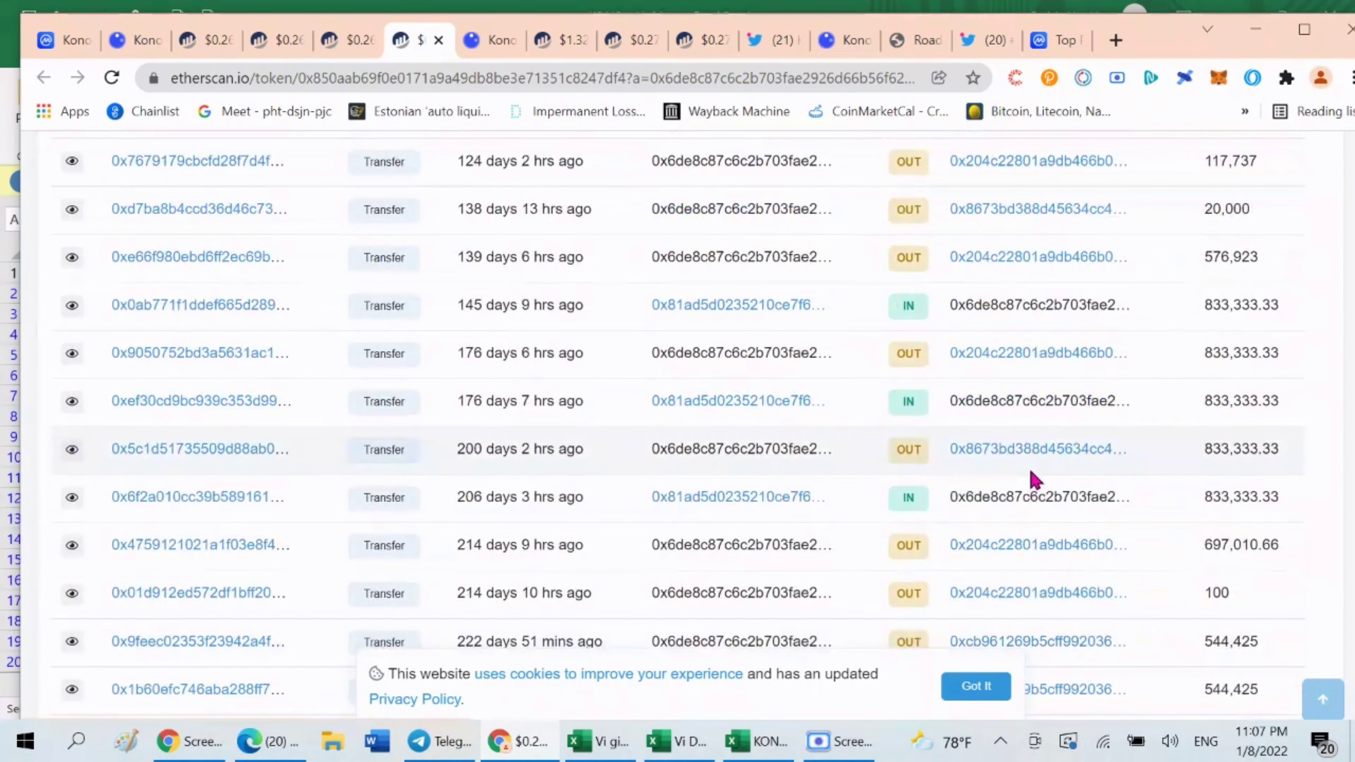
scroll(1045, 341, "up", 3)
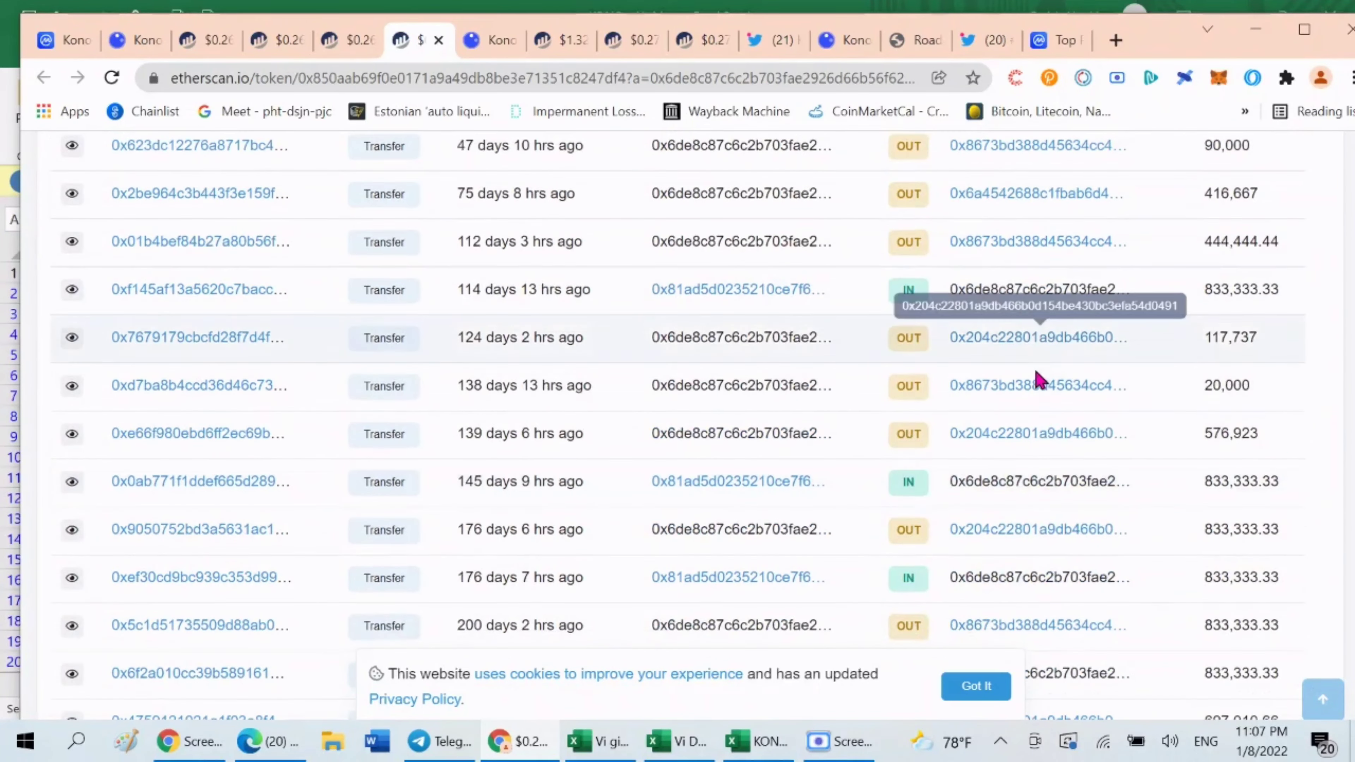
scroll(1037, 380, "up", 6)
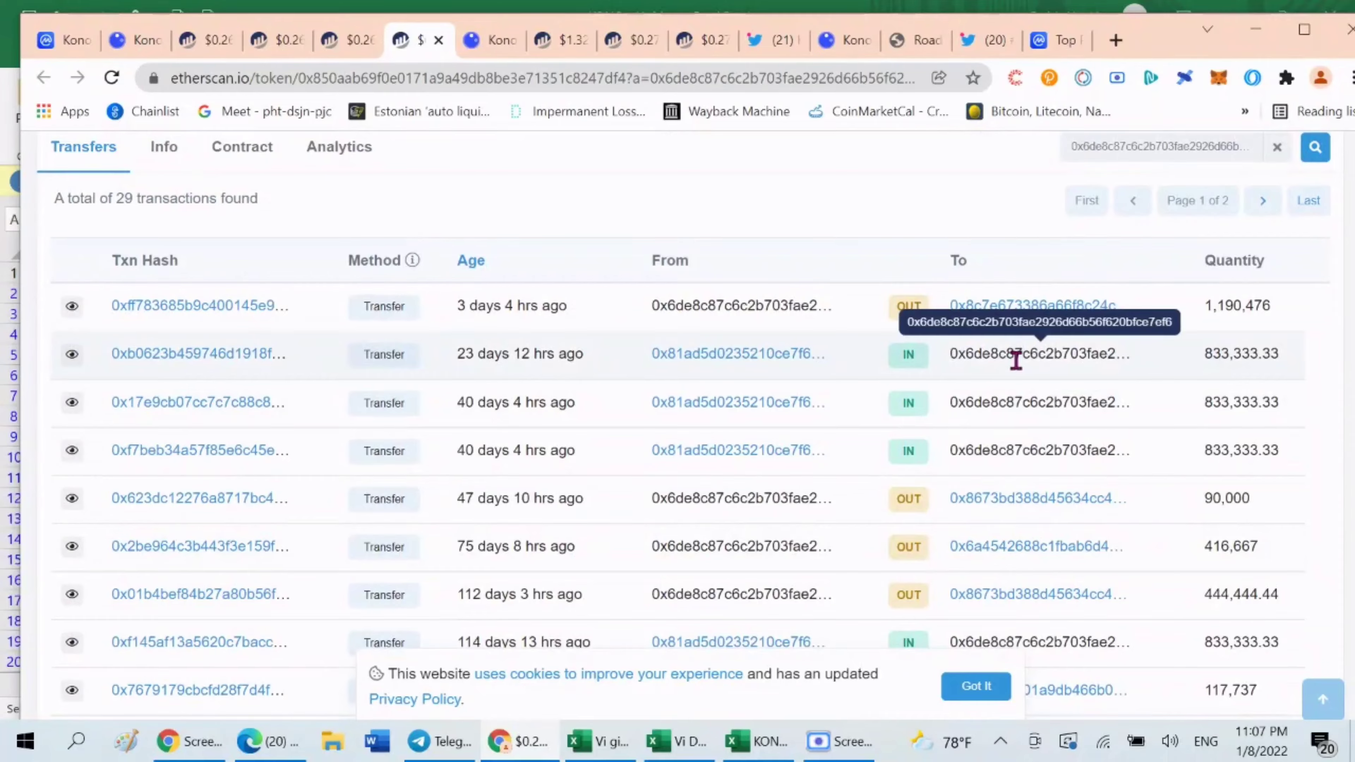
scroll(1037, 453, "down", 15)
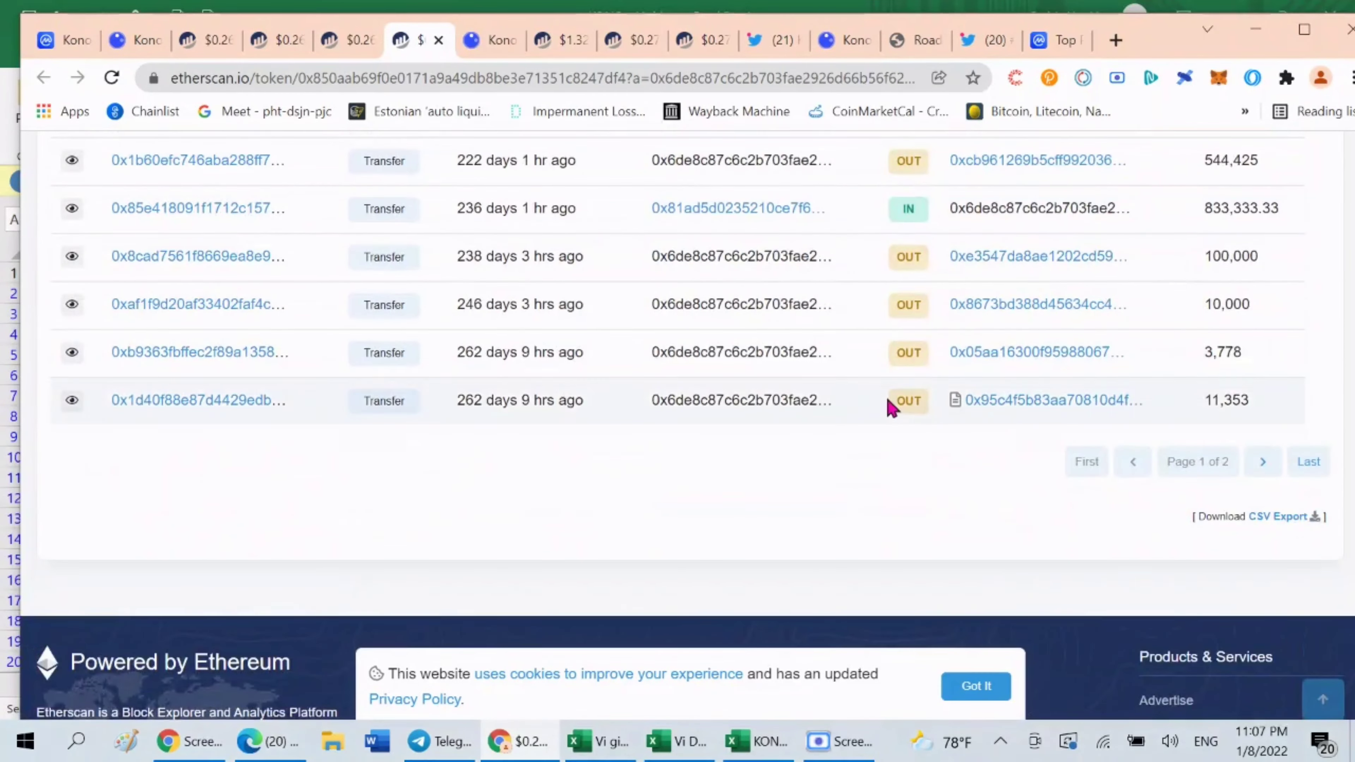
scroll(889, 408, "up", 15)
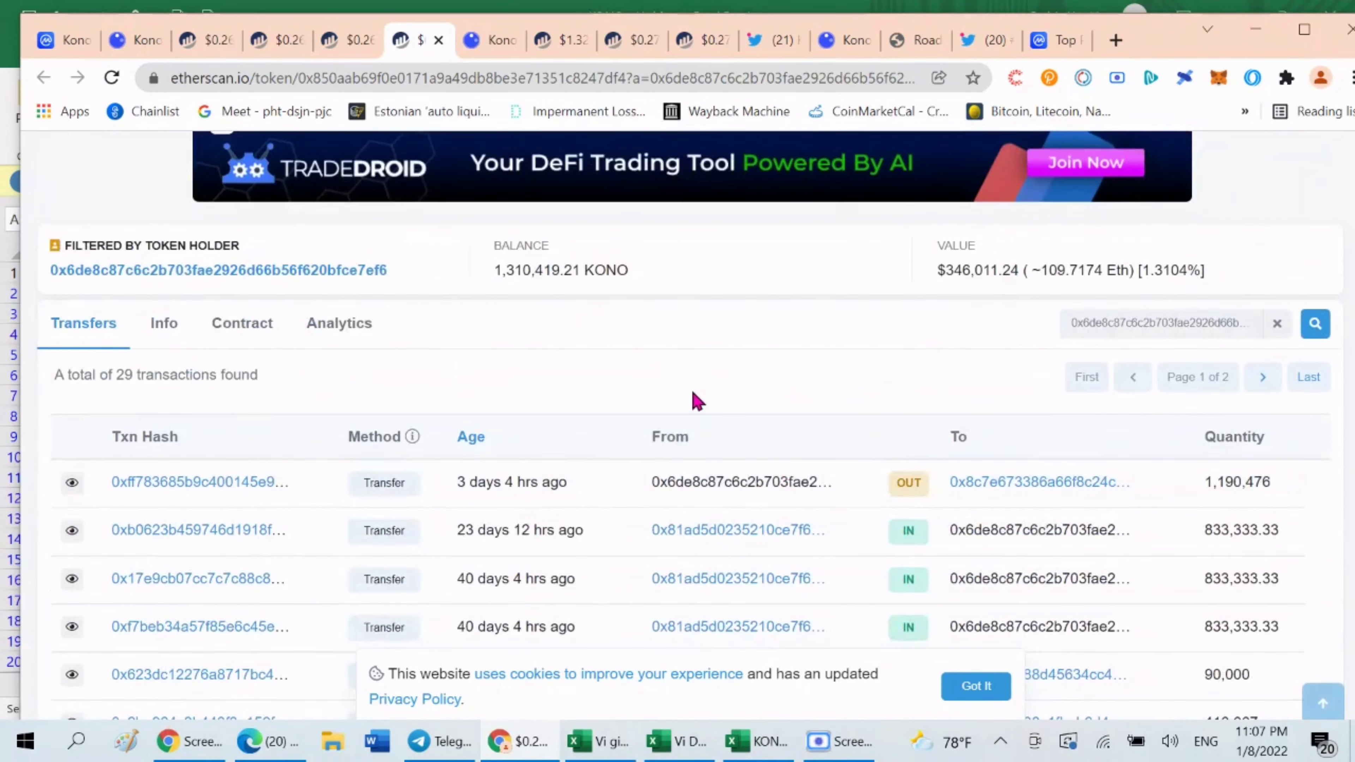
scroll(696, 400, "down", 5)
left_click(439, 40)
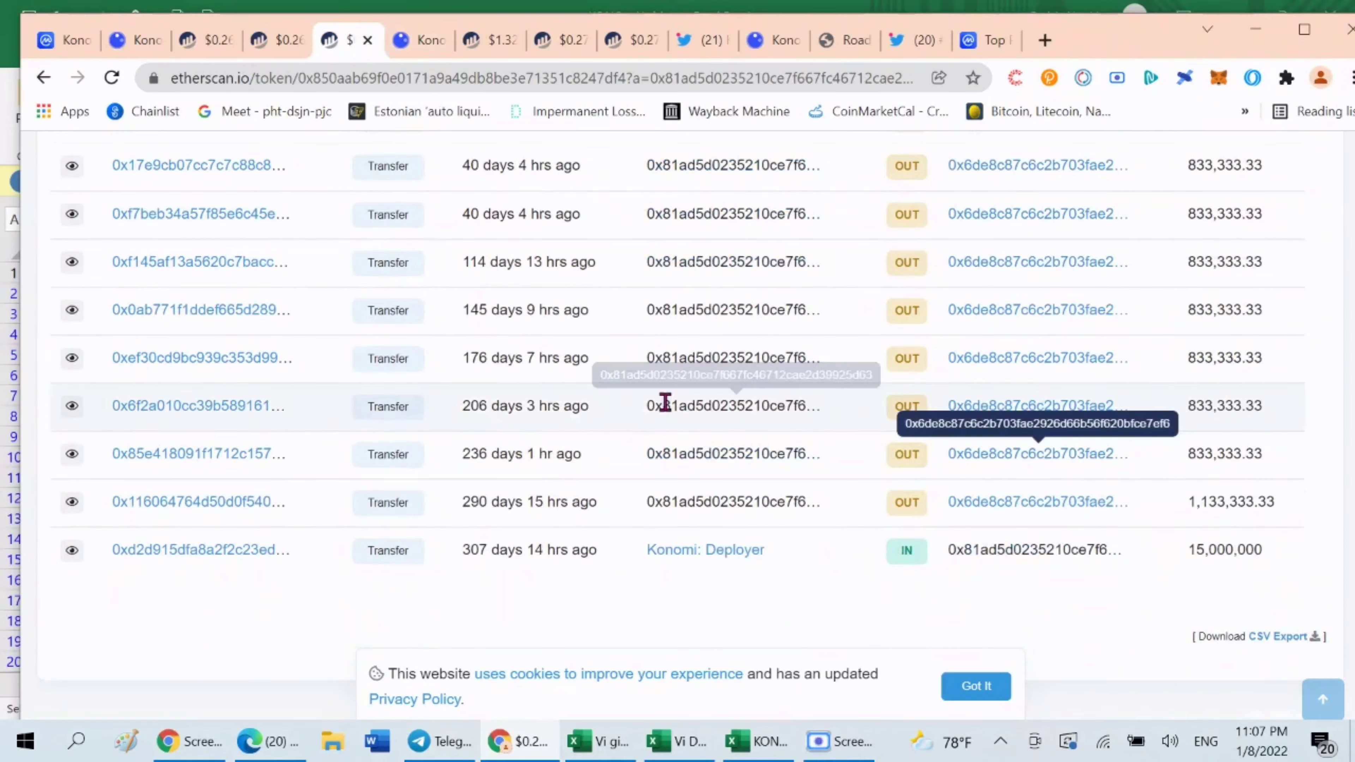
left_click(756, 742)
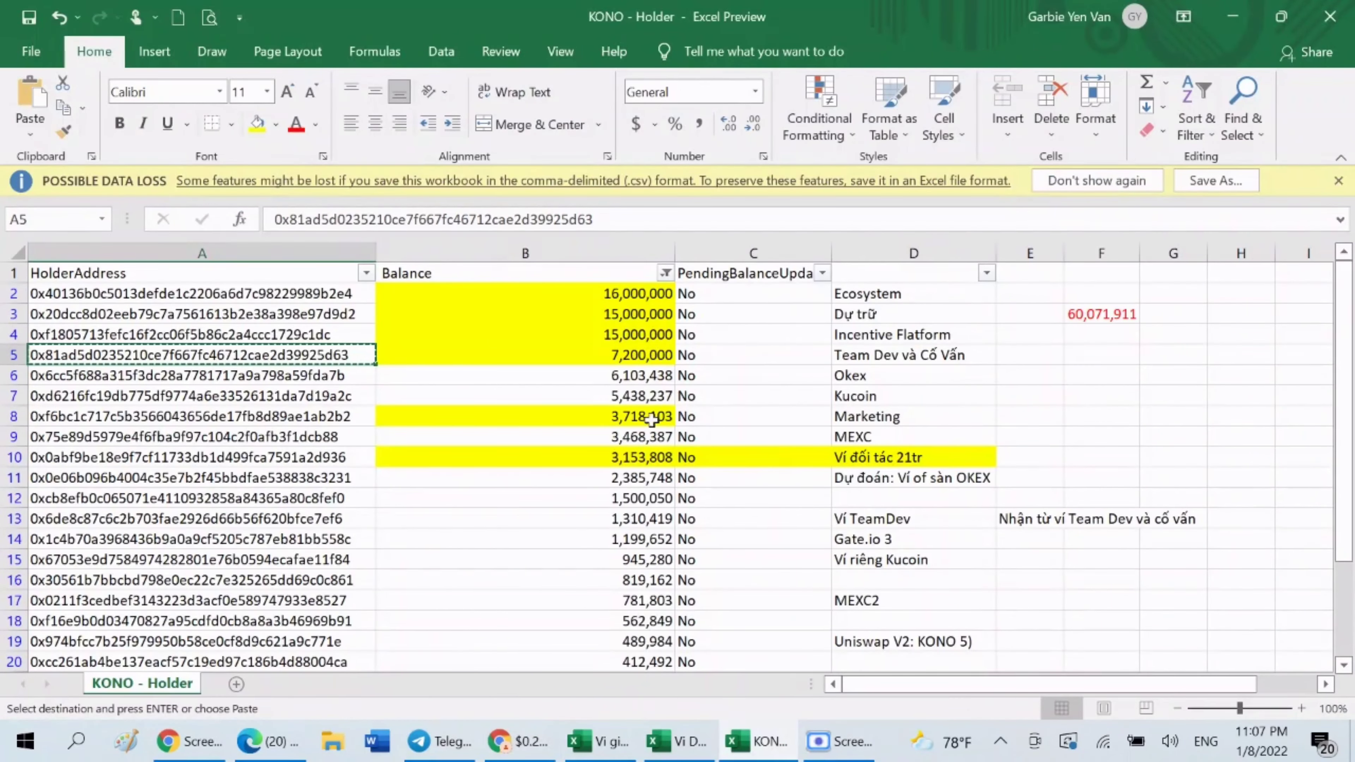
Step: Check the B5 Team Dev balance and total the Okex and Kucoin balances B6:B7
left_click(585, 356)
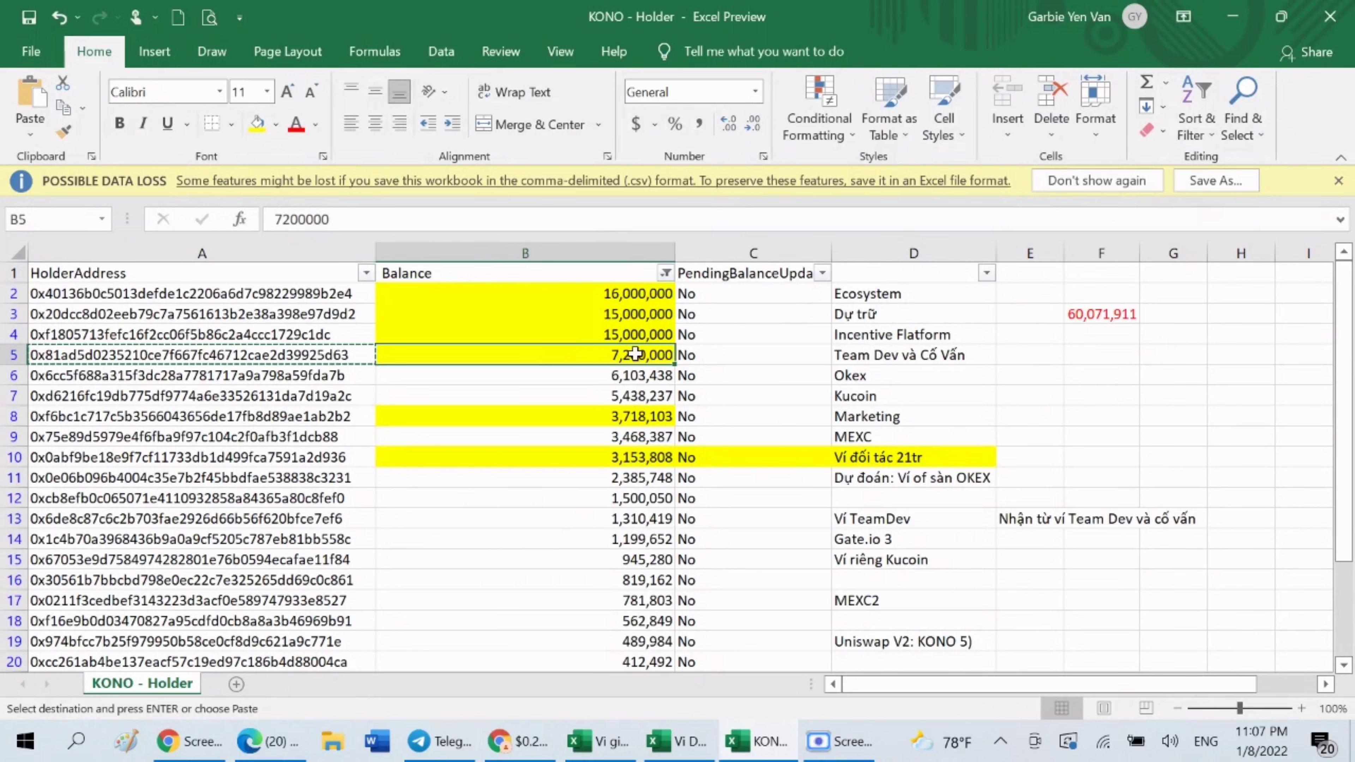
left_click(557, 376)
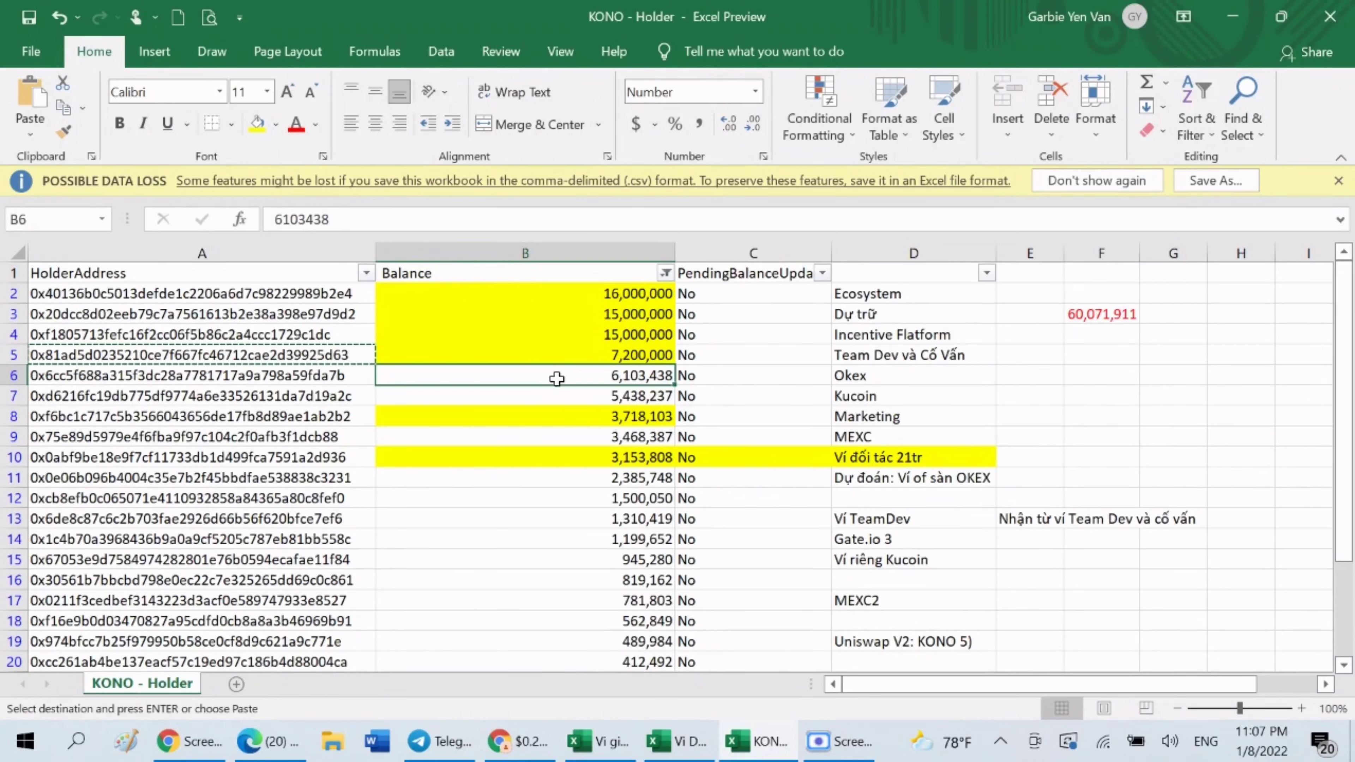
left_click_drag(557, 378, 557, 393)
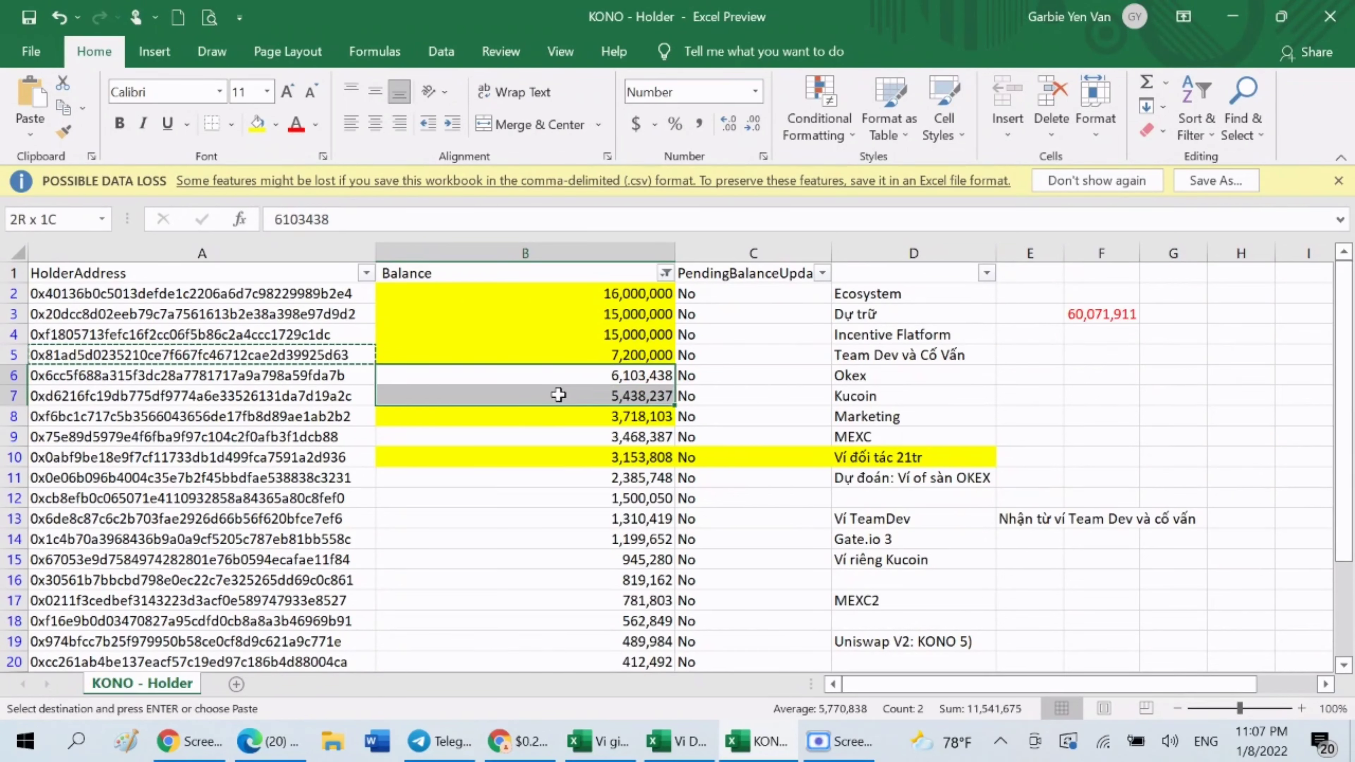
left_click_drag(558, 395, 564, 395)
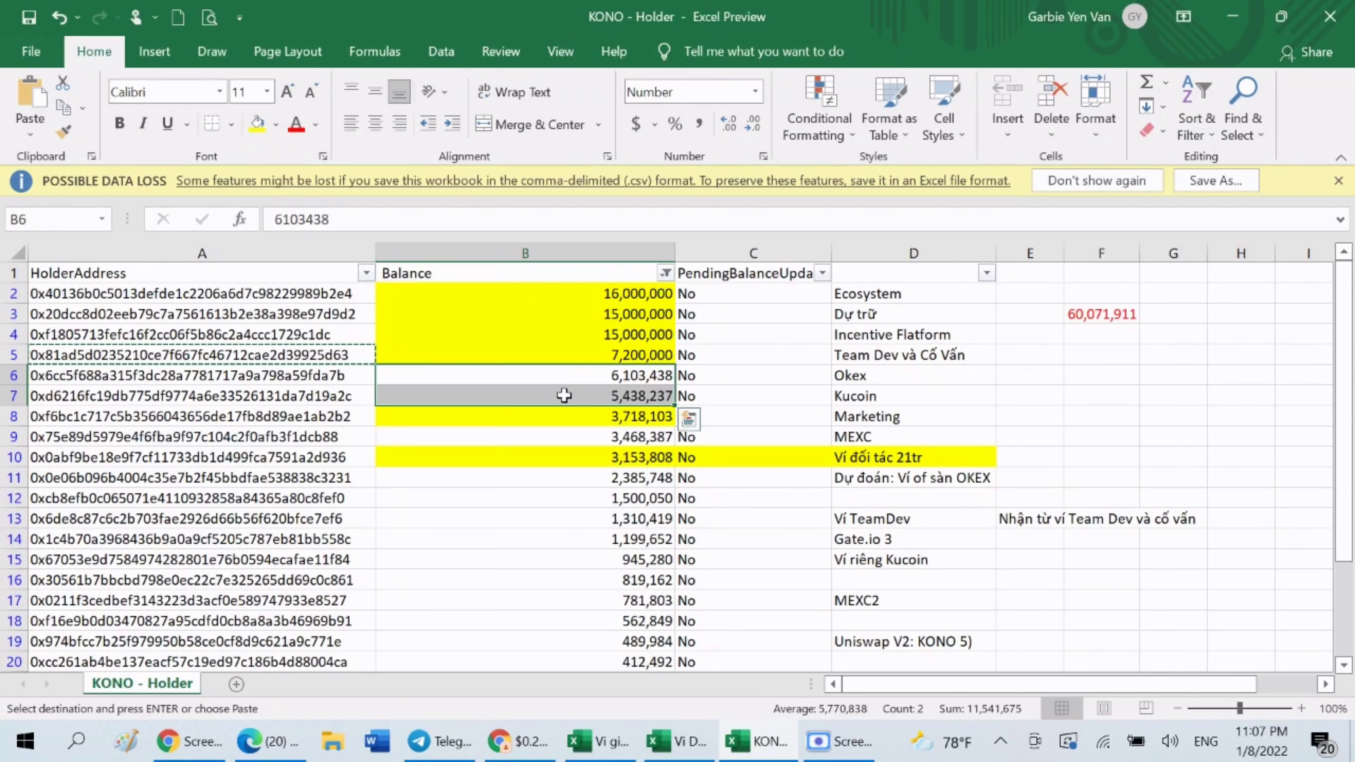
Step: Check the Marketing and MEXC balances and total B6:B9
left_click(583, 418)
left_click(578, 440)
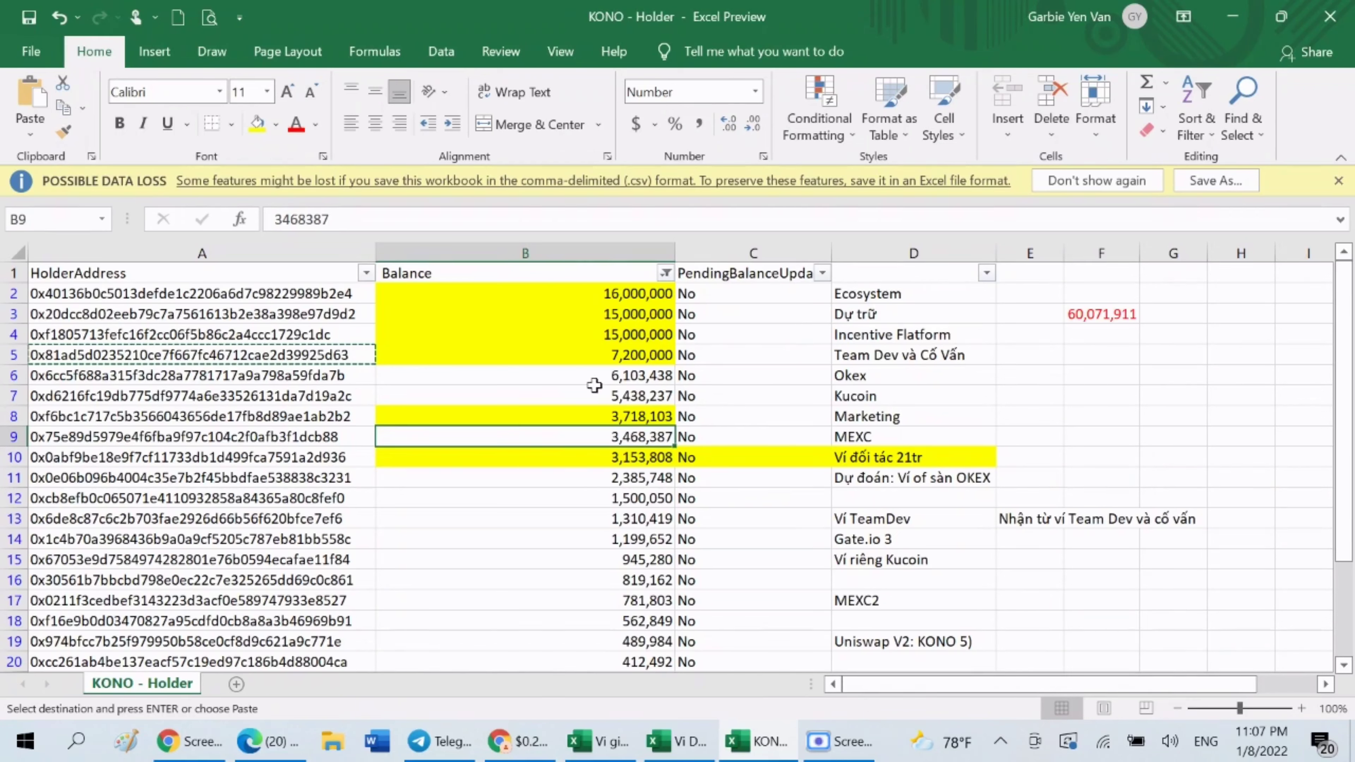
left_click(594, 374)
left_click_drag(593, 396, 595, 435)
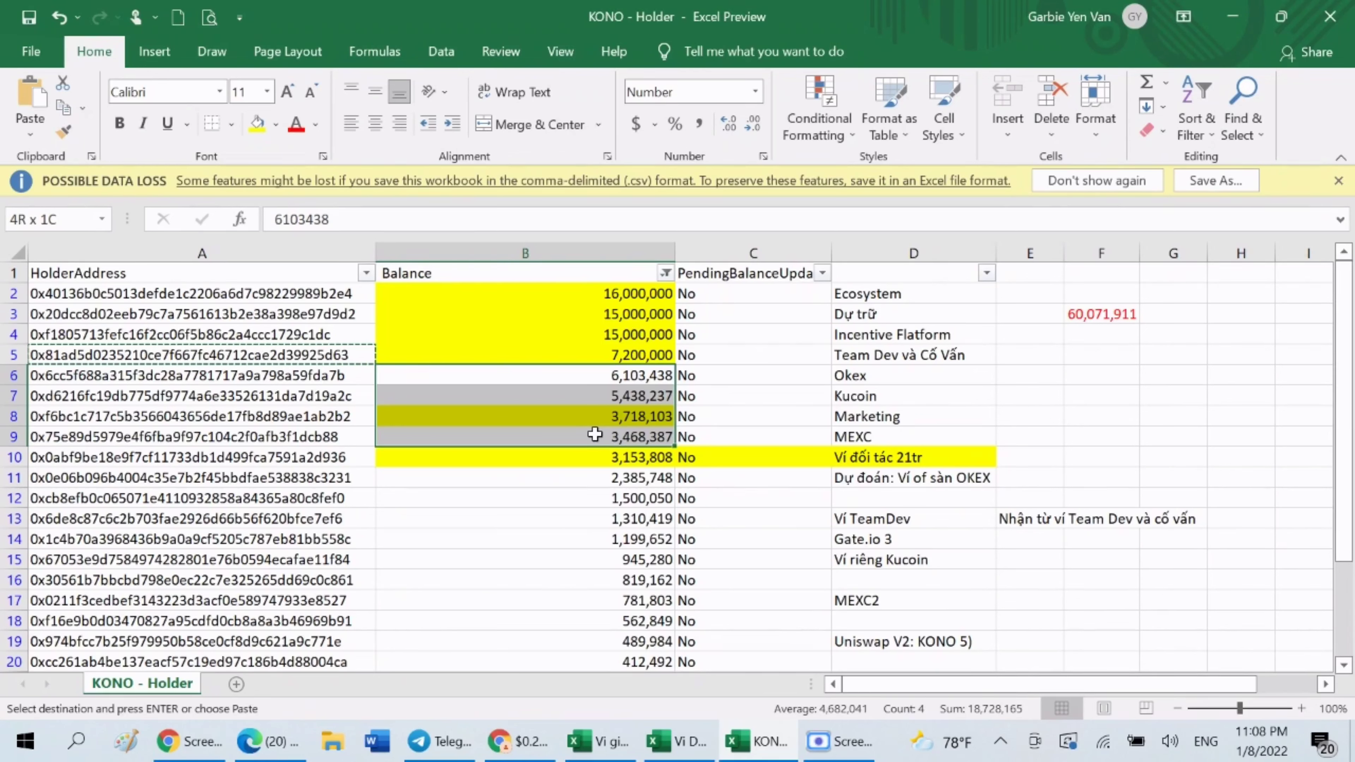
left_click_drag(595, 435, 595, 435)
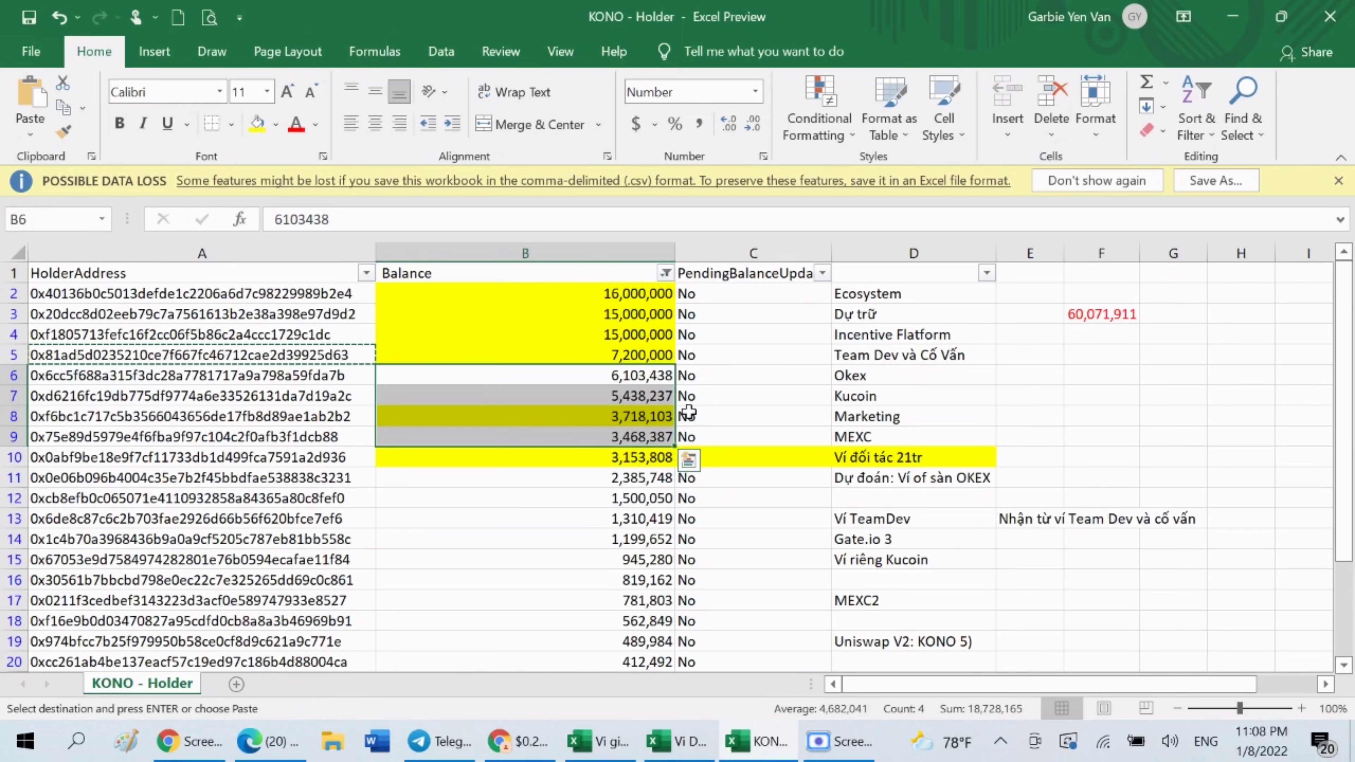
left_click(583, 416)
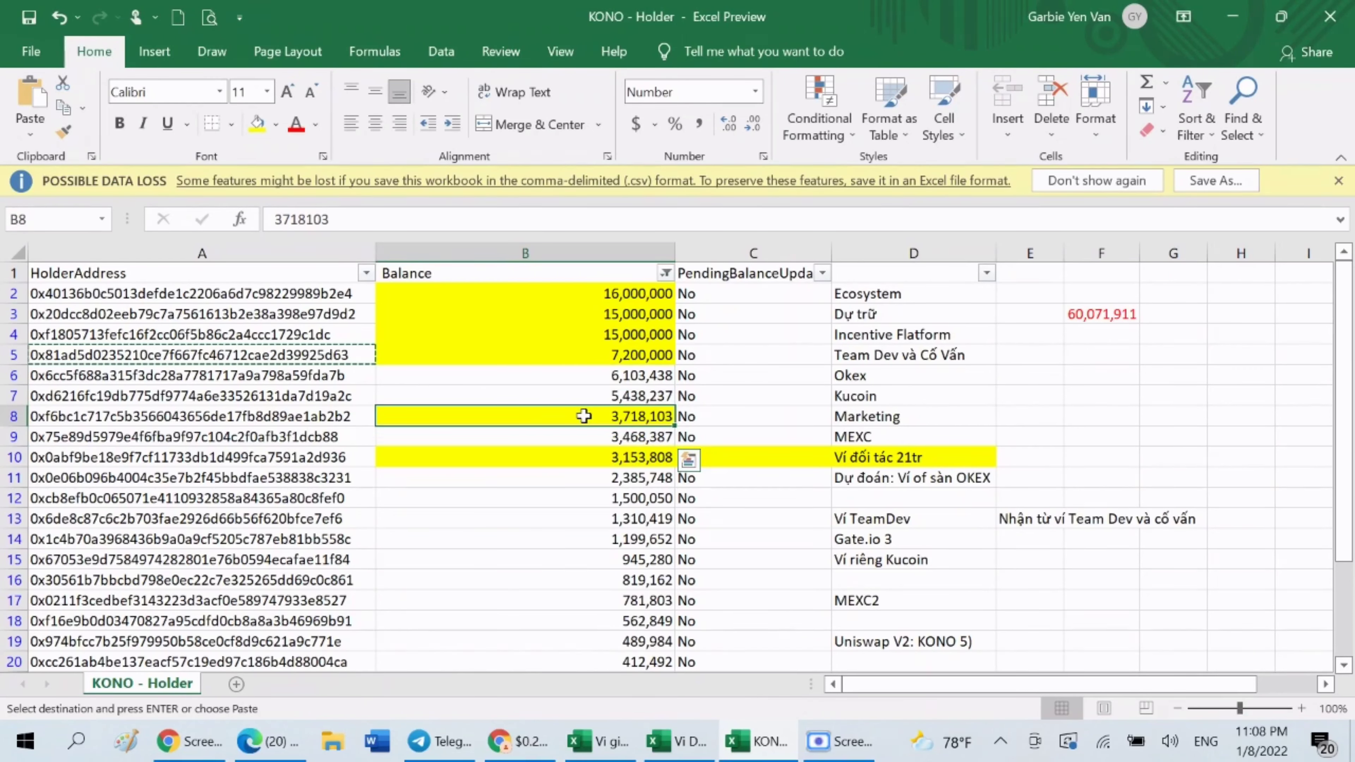
left_click(578, 375)
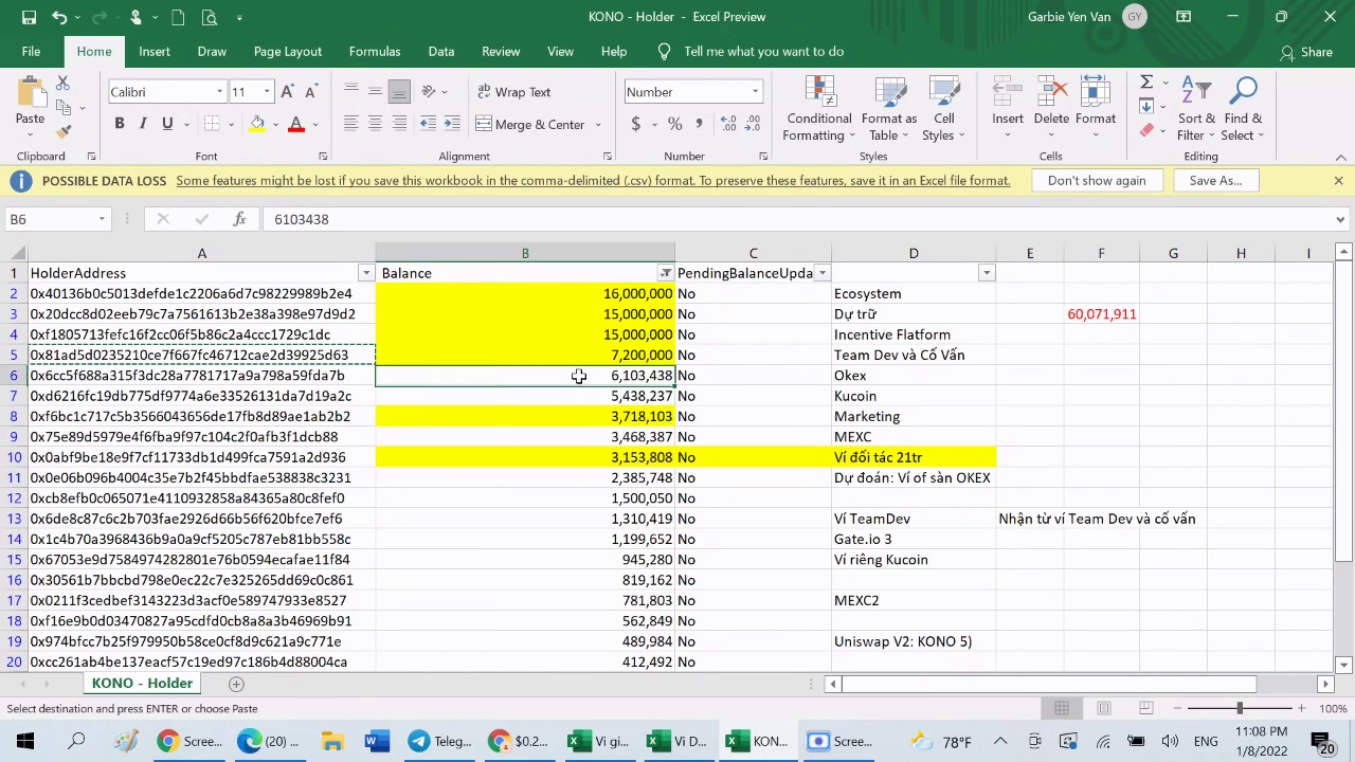
left_click_drag(578, 376, 586, 436)
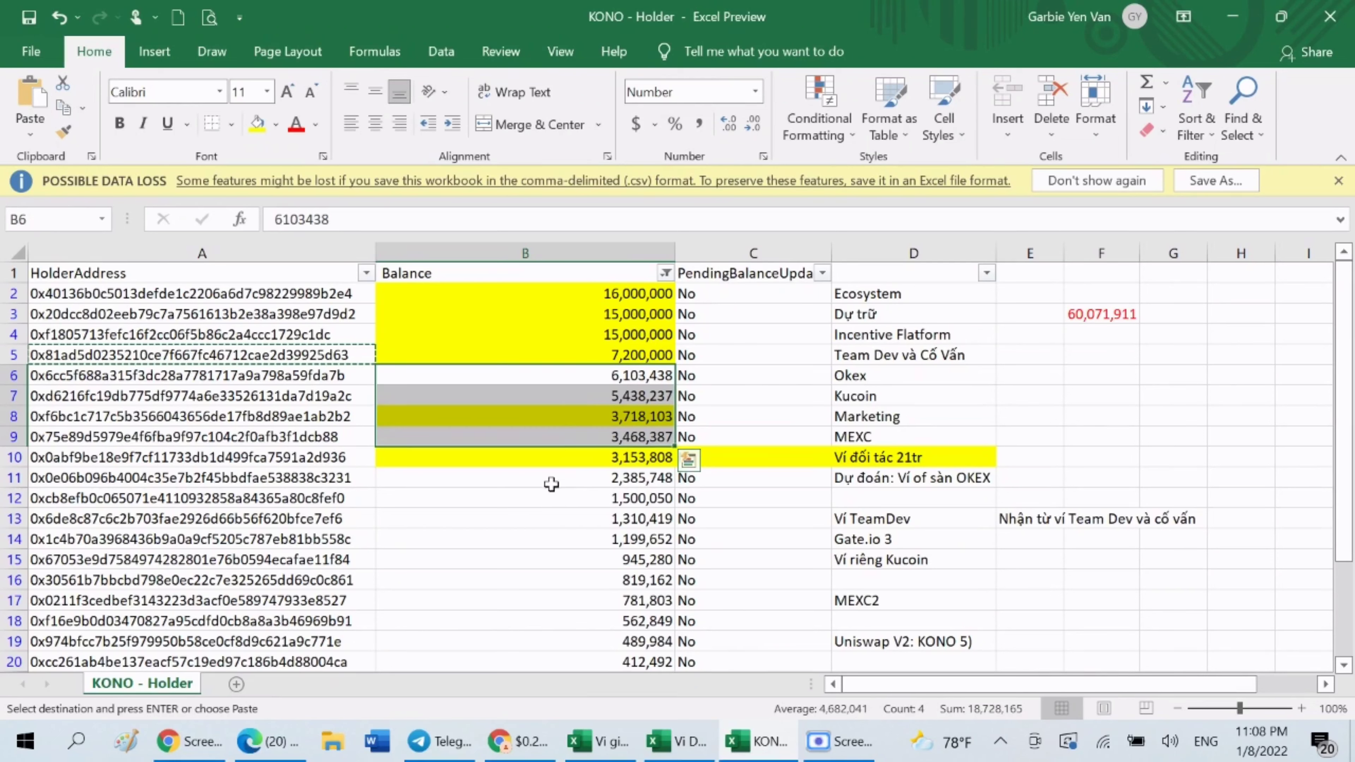
left_click(593, 377)
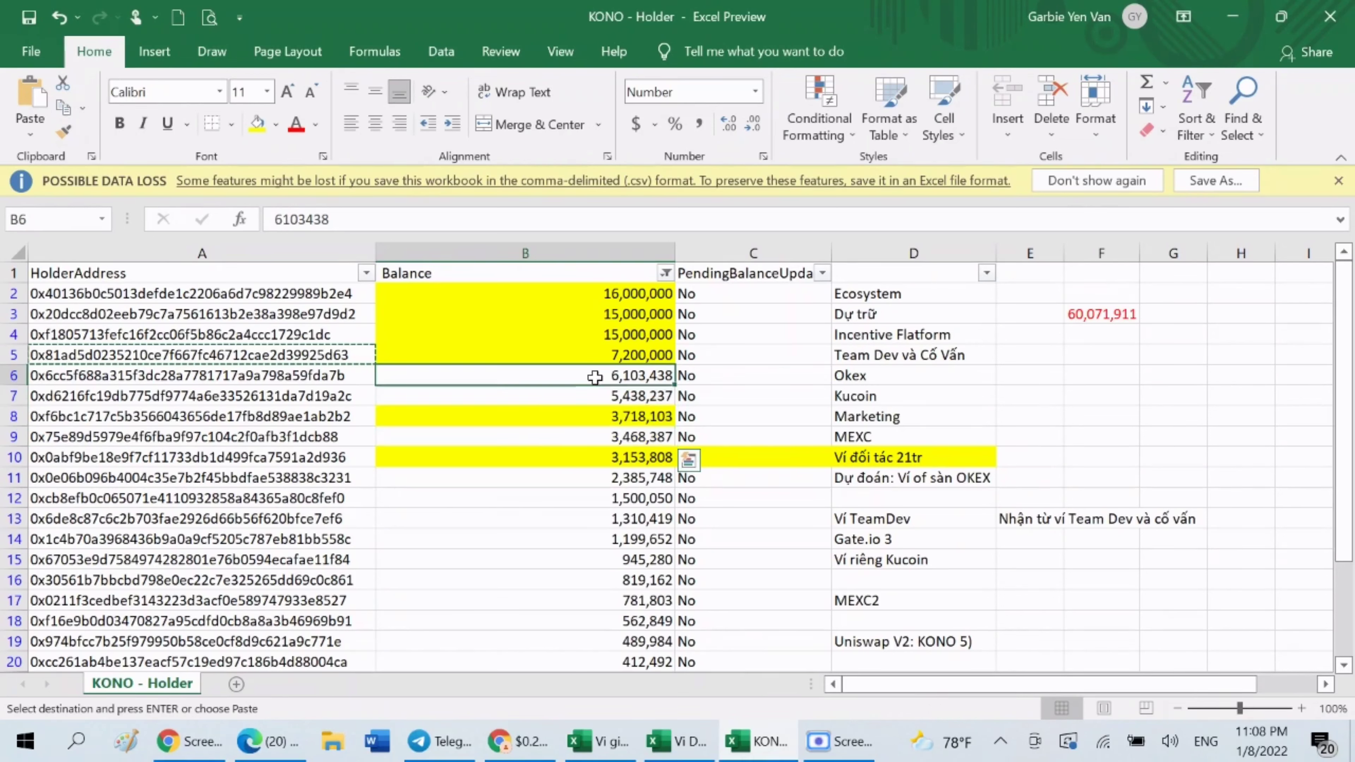
Step: Total balances B2:B14, then B15:B26 to read a sum of 5,646,962
left_click_drag(547, 292, 555, 536)
left_click(758, 521)
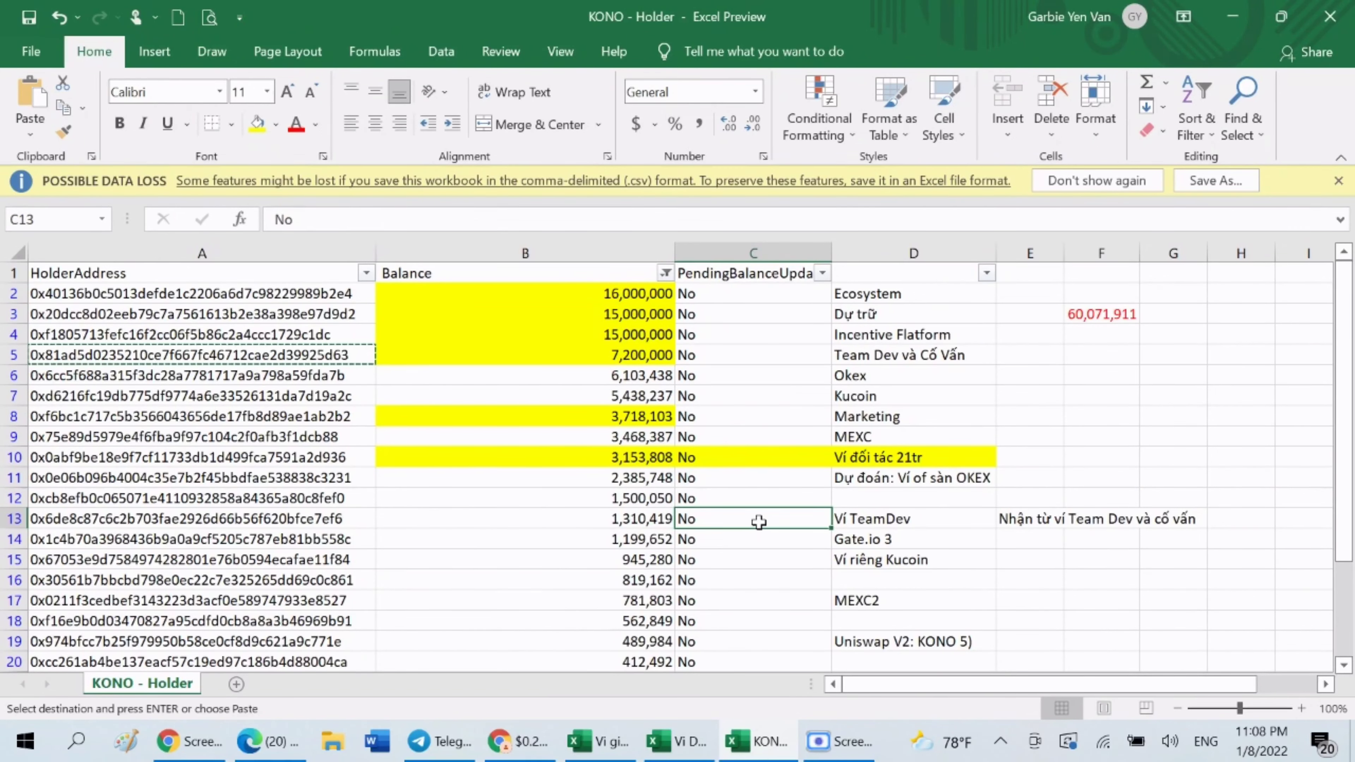
scroll(760, 523, "down", 4)
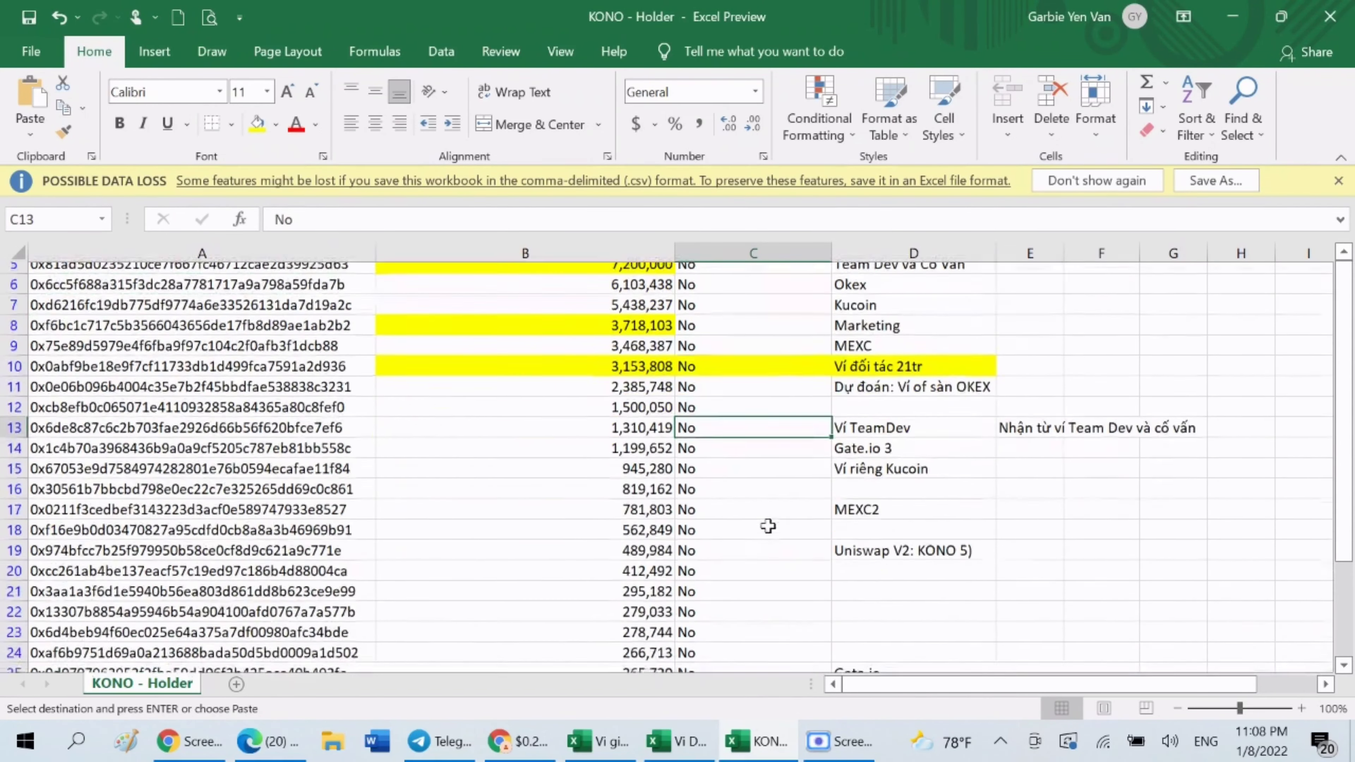
left_click(580, 362)
left_click_drag(580, 362, 613, 559)
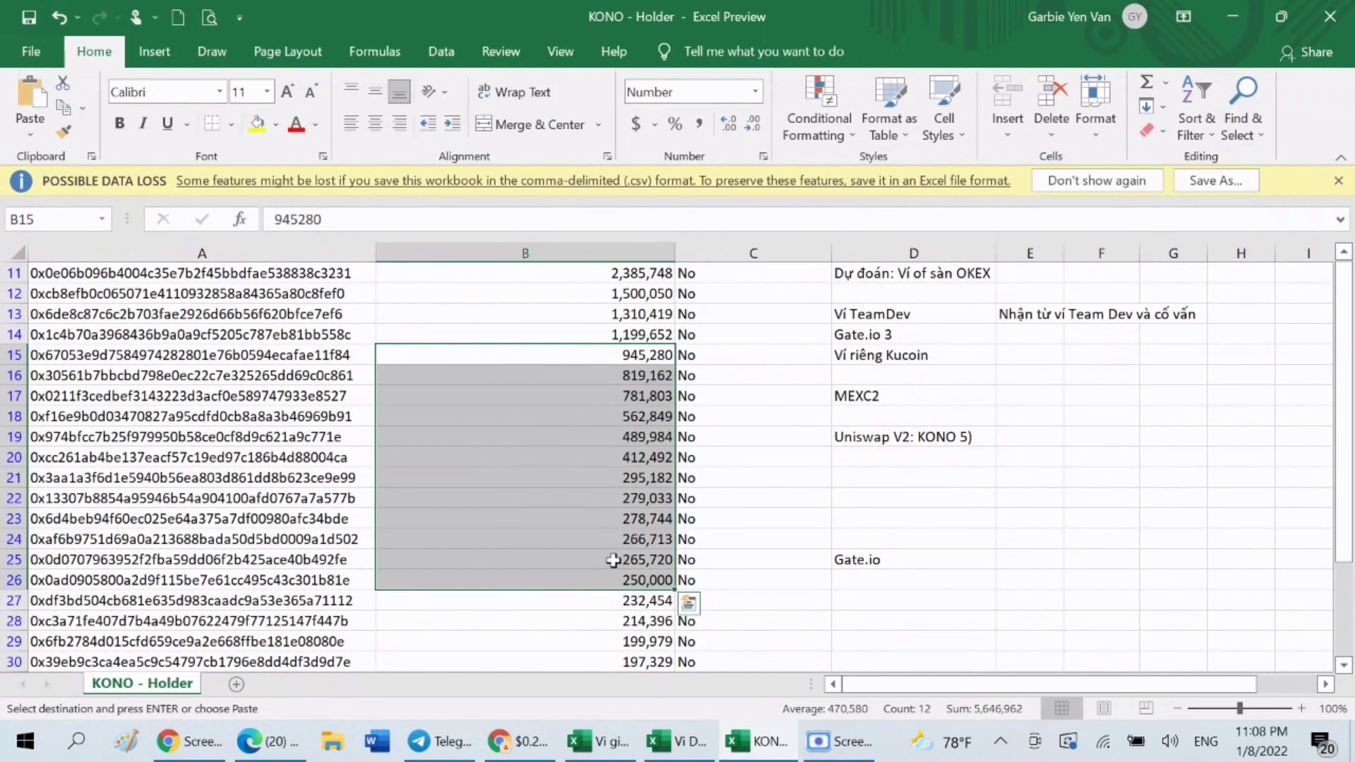